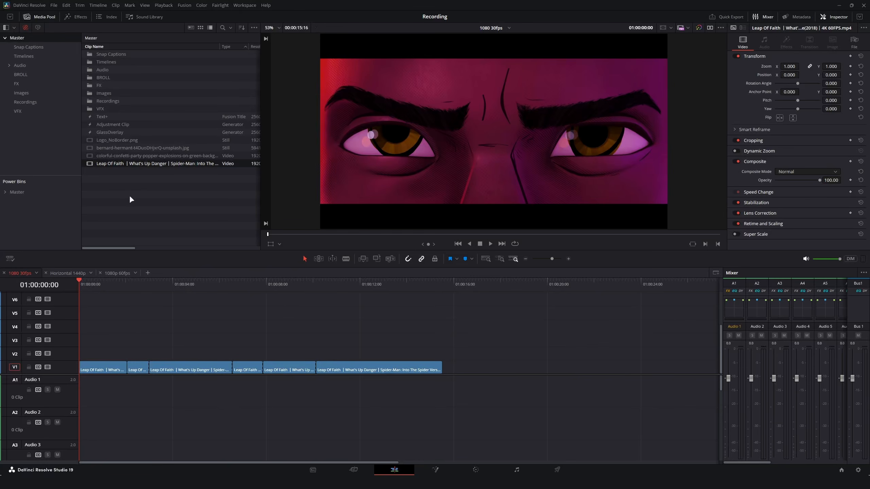
Add an Adjustment Clip from the effects library to track V3 at the start of the timeline.
{"action": "left_click", "coordinate": [75, 15]}
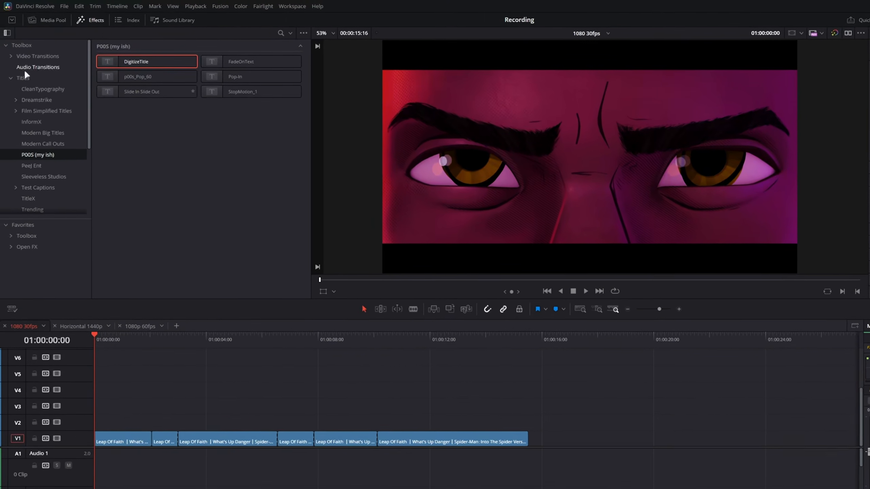
{"action": "scroll", "coordinate": [36, 148], "scroll_direction": "down", "scroll_amount": 3}
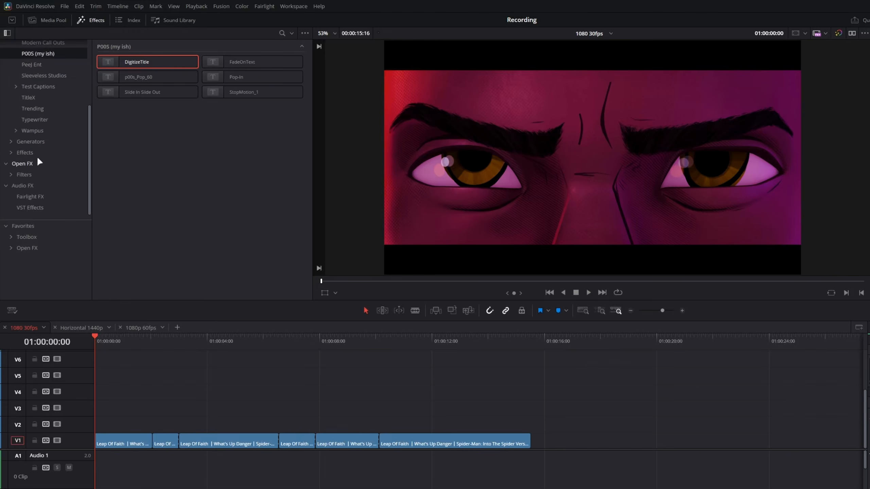
{"action": "left_click", "coordinate": [27, 151]}
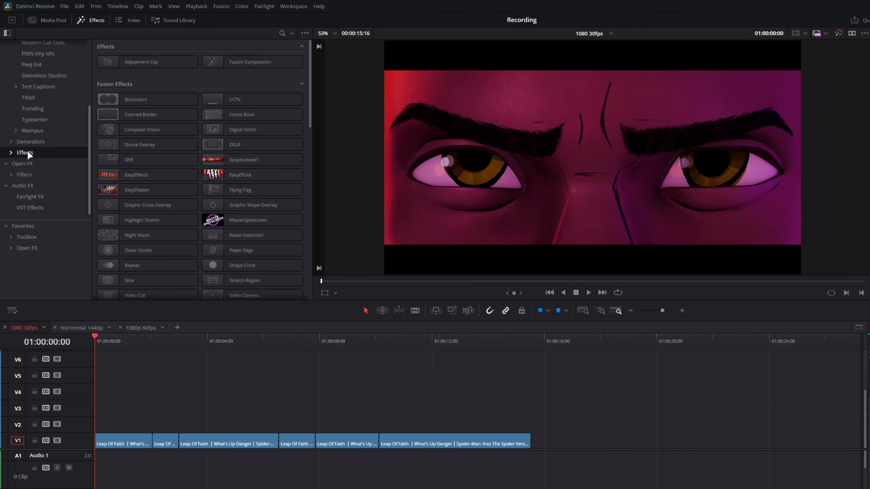
{"action": "left_click_drag", "start_coordinate": [144, 60], "coordinate": [93, 411]}
{"action": "key", "text": "ctrl+equal"}
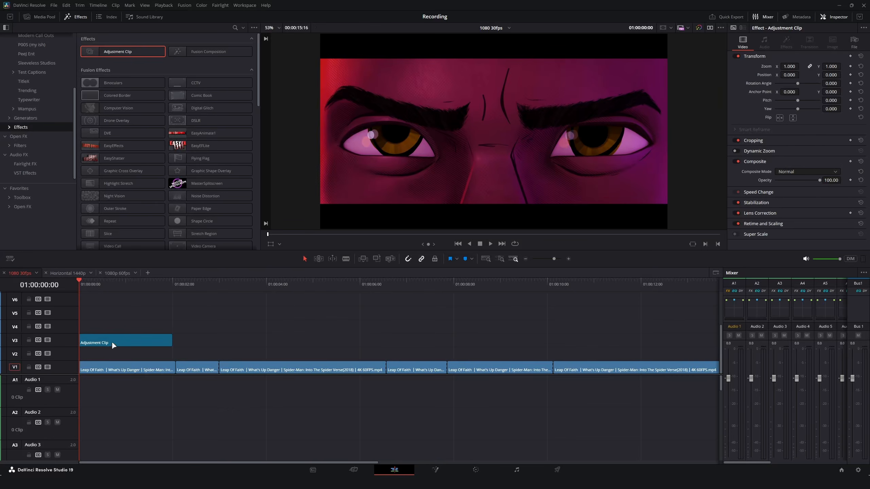
Set the adjustment clip aside on V3 and play back the cut between the first and second video clips.
{"action": "left_click_drag", "start_coordinate": [111, 339], "coordinate": [272, 340]}
{"action": "left_click_drag", "start_coordinate": [163, 283], "coordinate": [166, 283]}
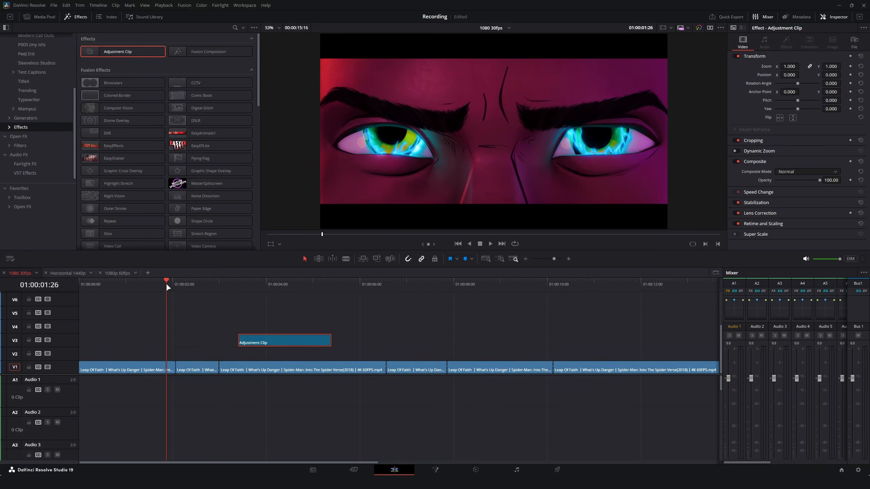
{"action": "key", "text": "space"}
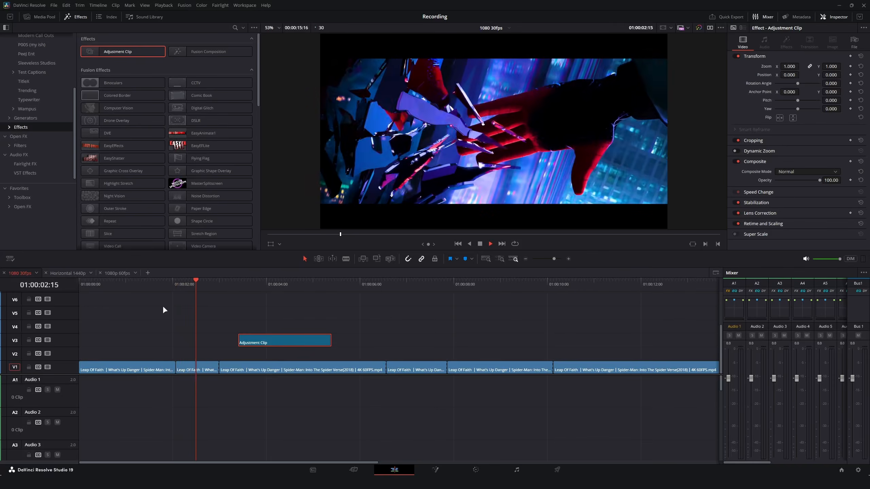
{"action": "left_click", "coordinate": [160, 283]}
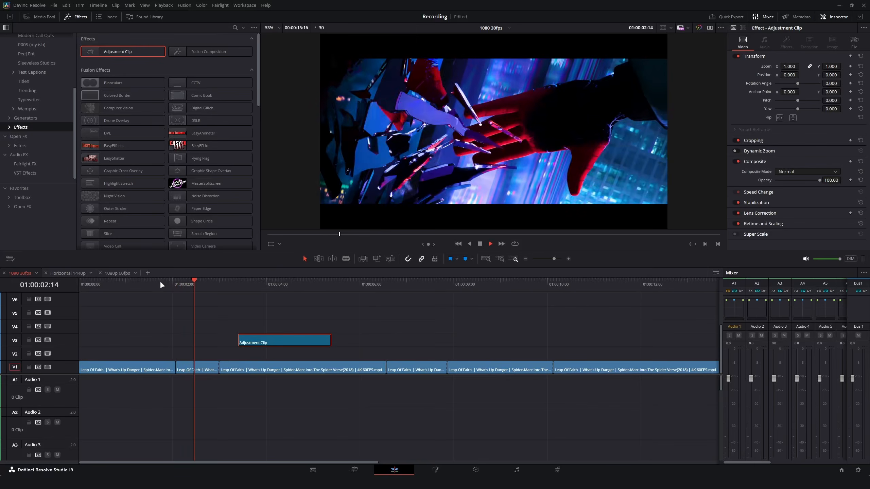
{"action": "left_click", "coordinate": [174, 284]}
{"action": "left_click", "coordinate": [163, 284]}
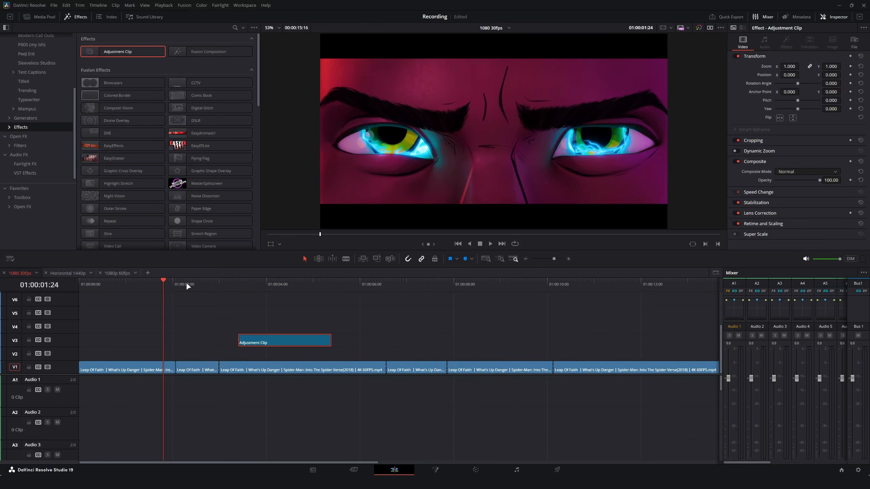
{"action": "key", "text": "space"}
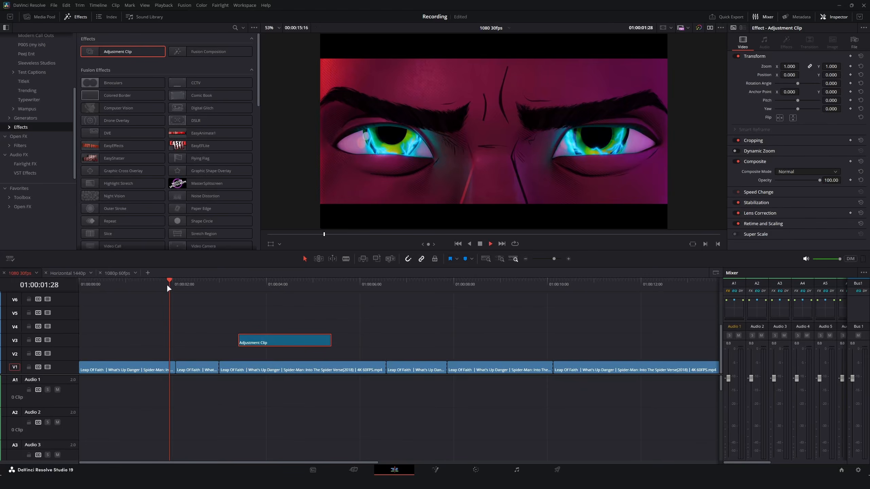
{"action": "key", "text": "space"}
Align the adjustment clip with the start of the second video clip, trim it to that clip's end and save the project.
{"action": "left_click_drag", "start_coordinate": [254, 347], "coordinate": [191, 345]}
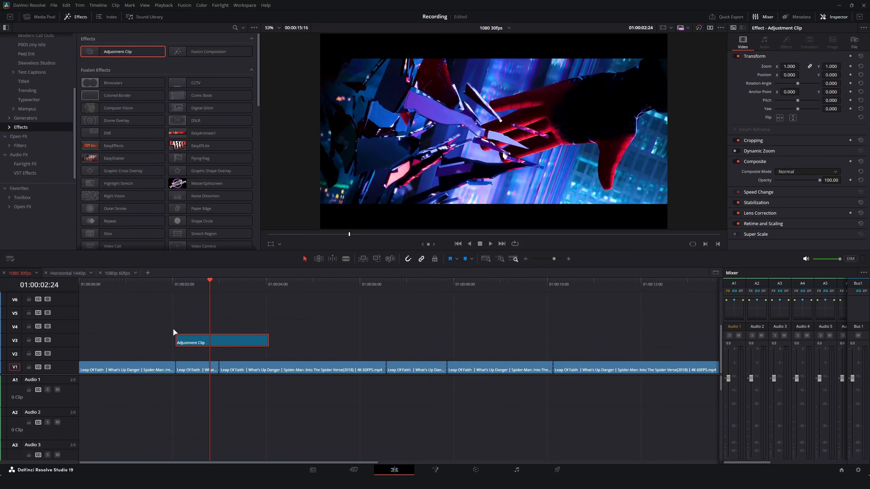
{"action": "key", "text": "ctrl+s"}
{"action": "left_click_drag", "start_coordinate": [263, 340], "coordinate": [213, 341]}
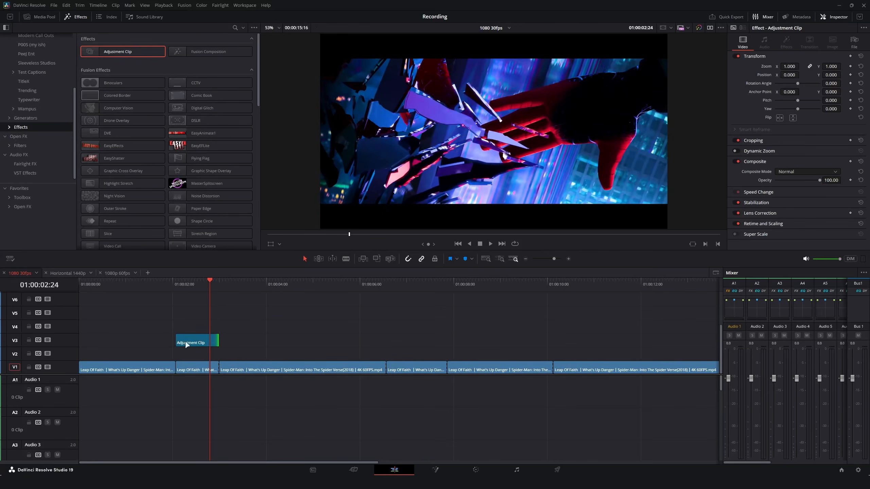
{"action": "scroll", "coordinate": [211, 353], "scroll_direction": "up", "scroll_amount": 1, "text": "shift"}
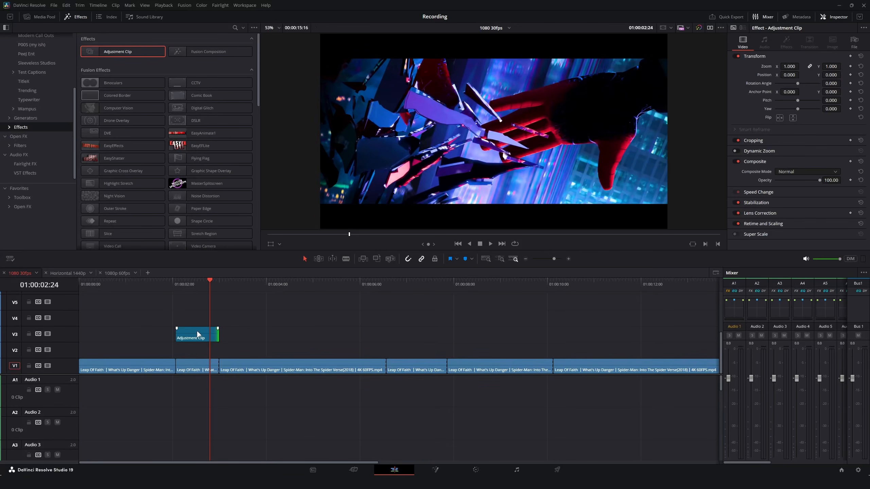
{"action": "scroll", "coordinate": [200, 334], "scroll_direction": "up", "scroll_amount": 1, "text": "shift"}
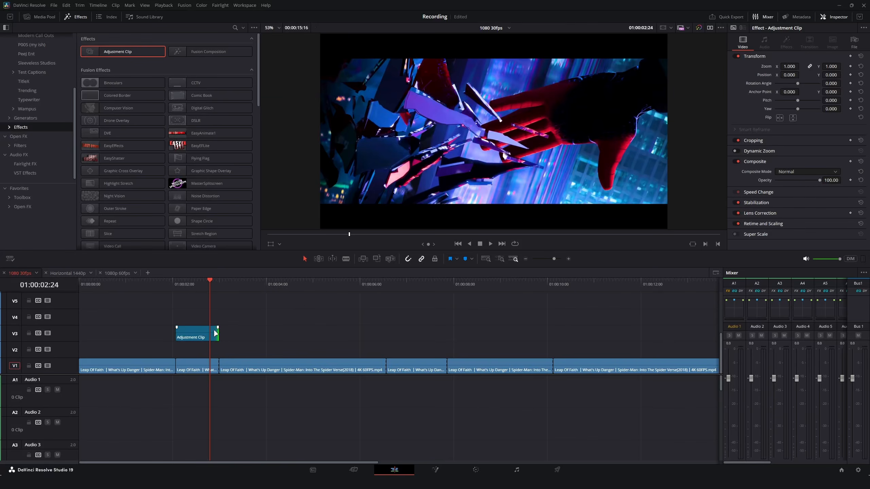
Lengthen the adjustment clip past the second video clip and trim its end back to that clip's end.
{"action": "left_click_drag", "start_coordinate": [218, 338], "coordinate": [283, 339]}
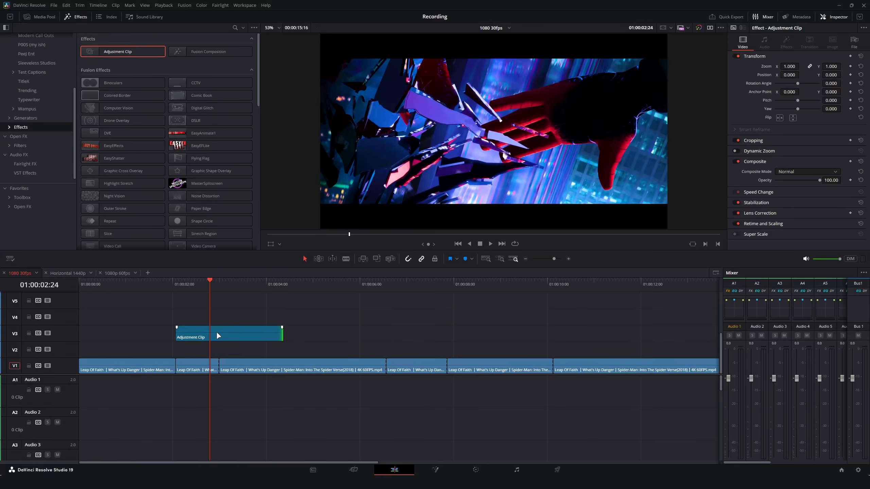
{"action": "left_click_drag", "start_coordinate": [281, 336], "coordinate": [237, 347]}
{"action": "scroll", "coordinate": [237, 336], "scroll_direction": "up", "scroll_amount": 2}
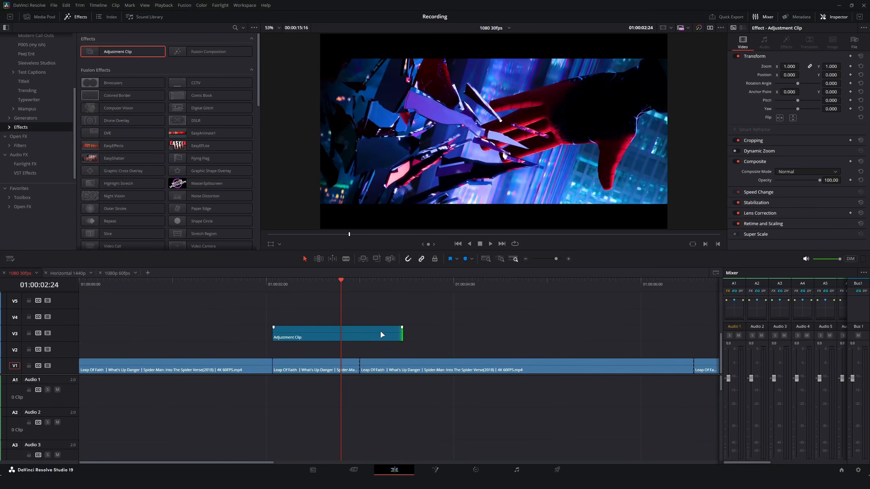
{"action": "left_click_drag", "start_coordinate": [399, 331], "coordinate": [359, 333]}
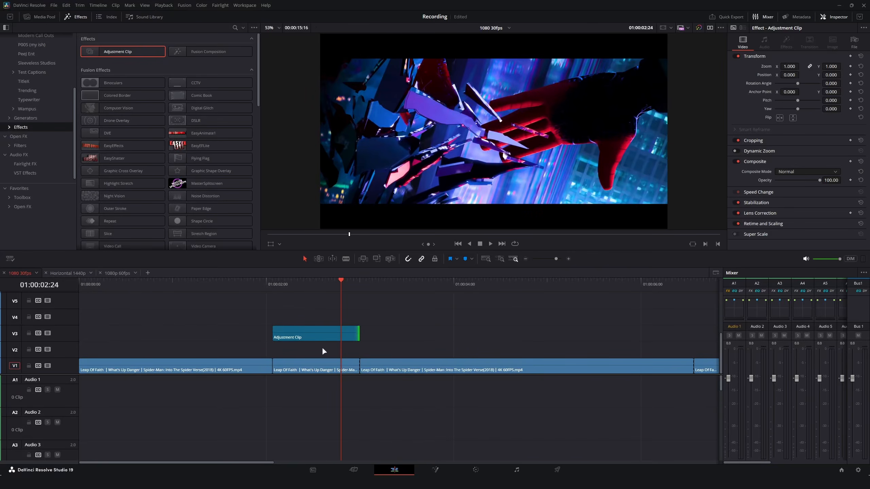
Place the playhead over the adjustment clip and open the clip in the Fusion page.
{"action": "left_click", "coordinate": [296, 287]}
{"action": "right_click", "coordinate": [303, 329]}
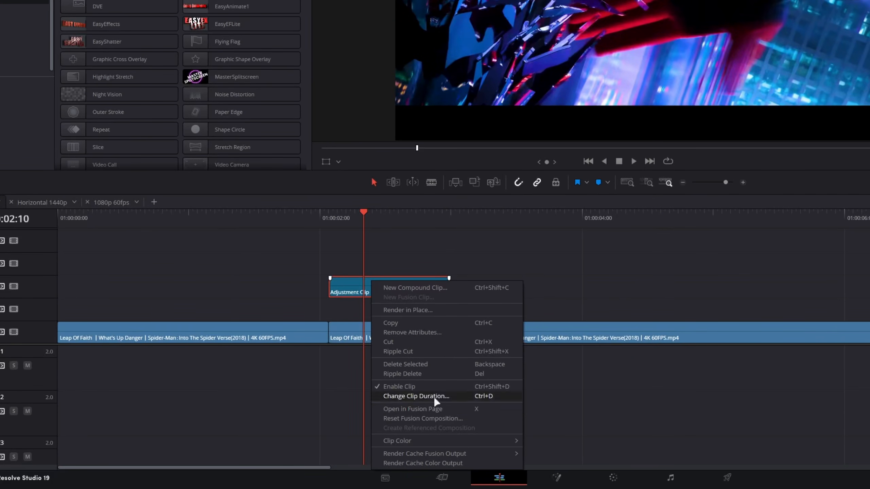
{"action": "left_click", "coordinate": [344, 275]}
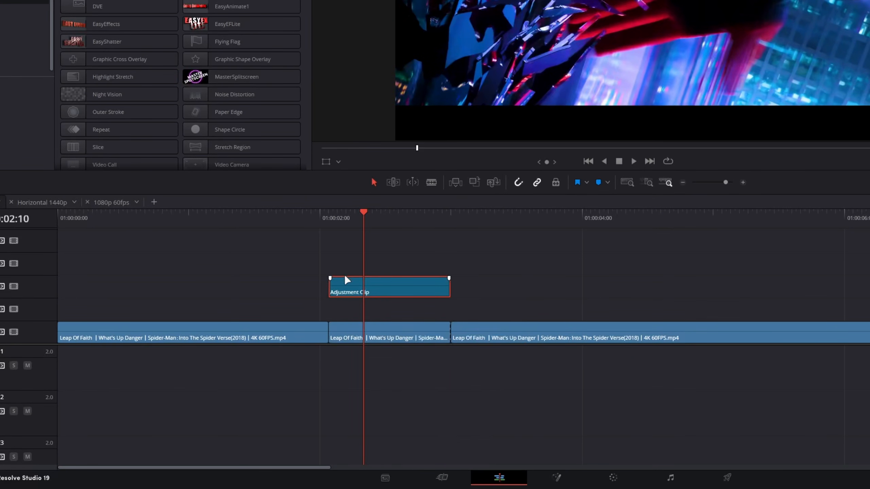
{"action": "left_click", "coordinate": [561, 478]}
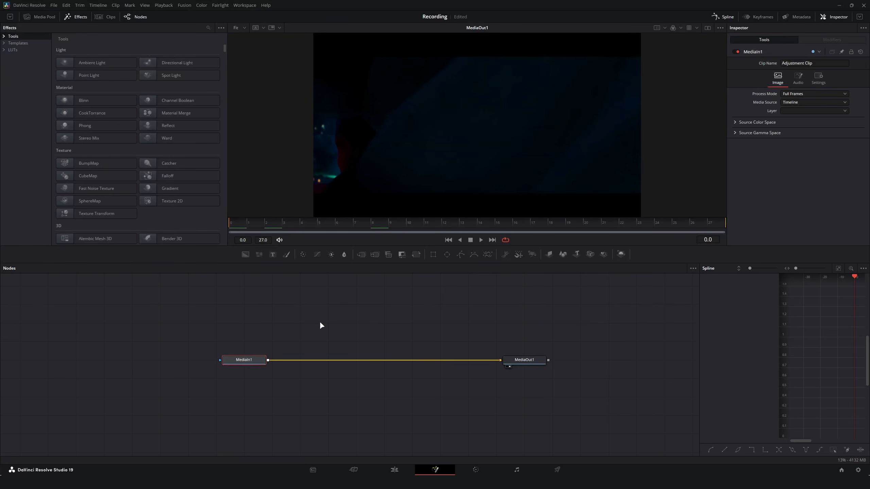
Add a Brightness / Contrast node between the MediaIn1 and MediaOut1 nodes.
{"action": "key", "text": "shift+space"}
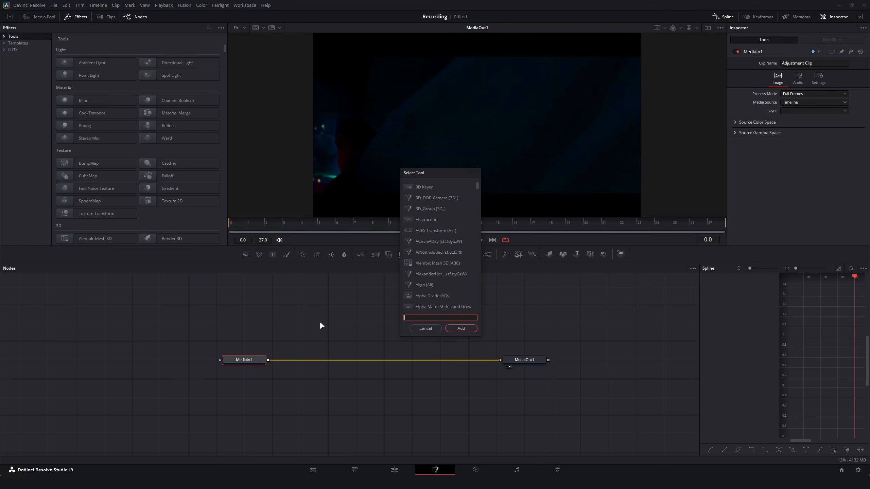
{"action": "type", "text": "bright"}
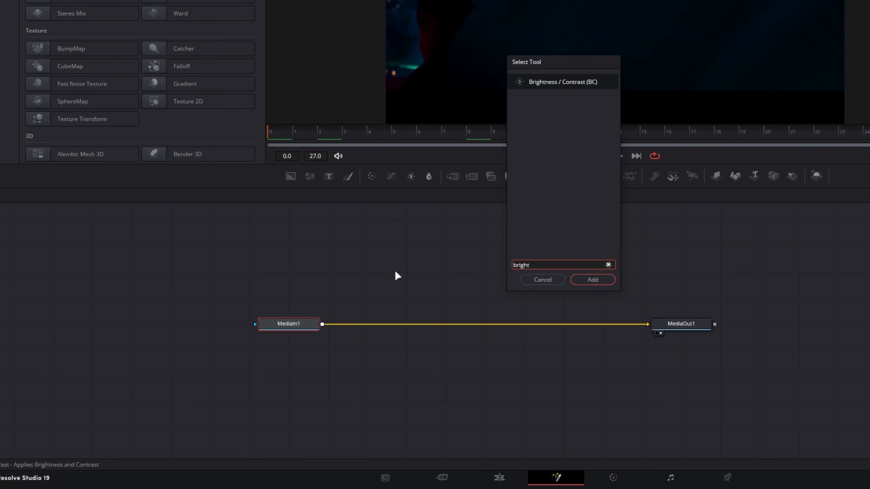
{"action": "key", "text": "Return"}
{"action": "left_click_drag", "start_coordinate": [354, 327], "coordinate": [471, 325]}
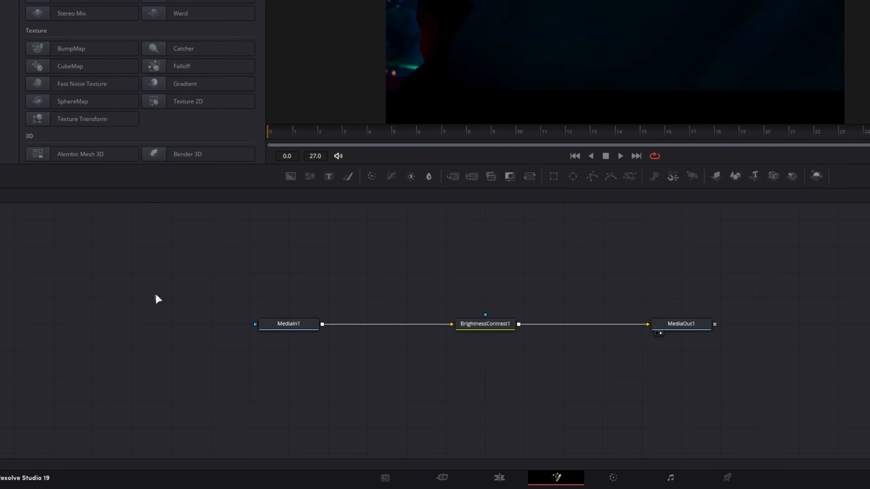
Reposition the BrightnessContrast1 node along the line between MediaIn1 and MediaOut1 and save the project.
{"action": "left_click_drag", "start_coordinate": [155, 297], "coordinate": [400, 427]}
{"action": "left_click_drag", "start_coordinate": [191, 282], "coordinate": [396, 420]}
{"action": "left_click", "coordinate": [475, 328]}
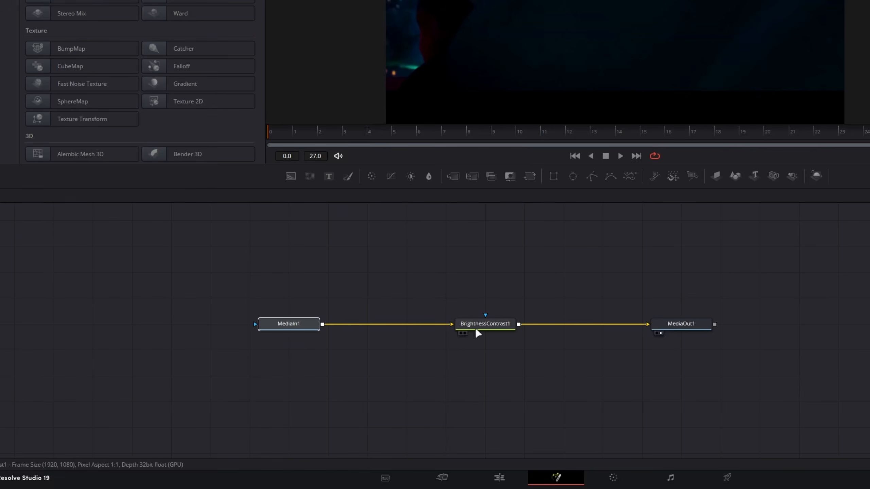
{"action": "left_click_drag", "start_coordinate": [474, 330], "coordinate": [562, 336]}
{"action": "scroll", "coordinate": [542, 388], "scroll_direction": "up", "scroll_amount": 1}
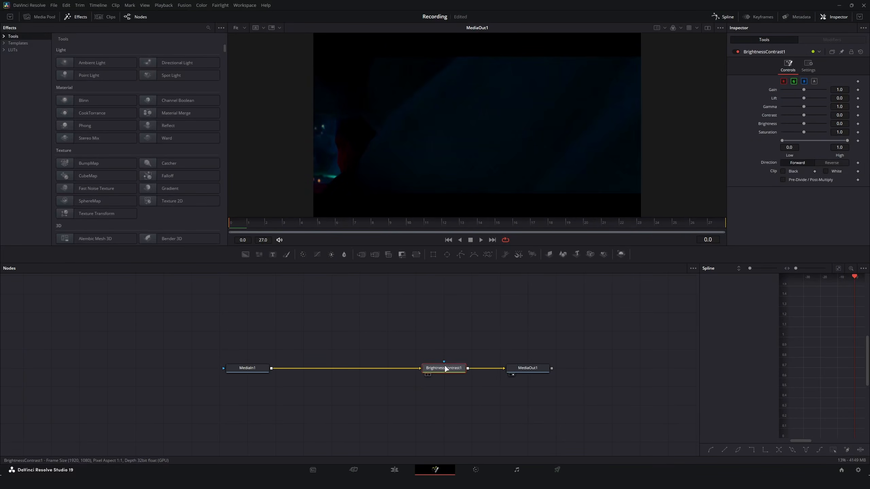
{"action": "left_click_drag", "start_coordinate": [446, 369], "coordinate": [418, 368]}
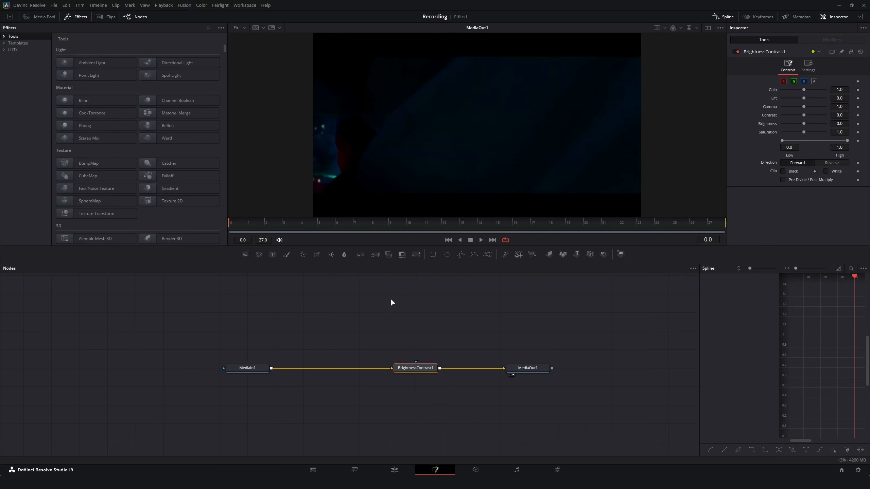
{"action": "key", "text": "ctrl+s"}
{"action": "right_click", "coordinate": [345, 227]}
{"action": "left_click", "coordinate": [422, 314]}
Apply the Anim Curves modifier to the Brightness parameter of the BrightnessContrast1 node.
{"action": "left_click", "coordinate": [426, 369]}
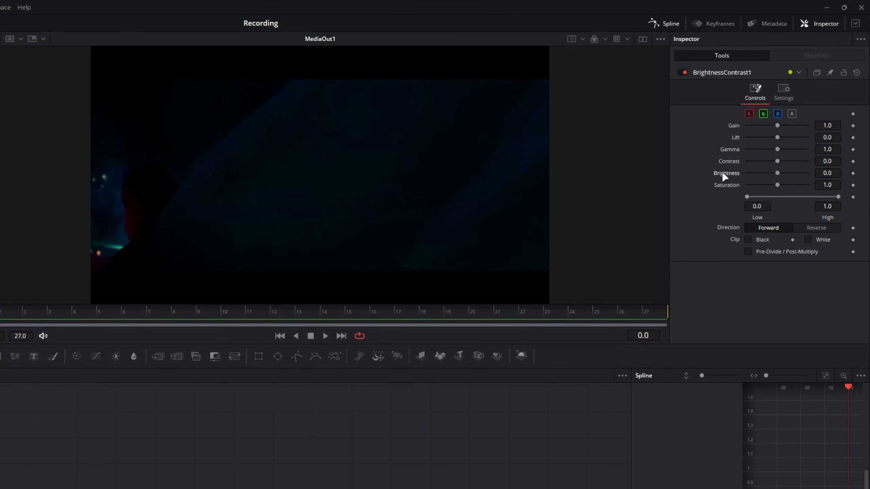
{"action": "right_click", "coordinate": [724, 175]}
{"action": "mouse_move", "coordinate": [759, 212]}
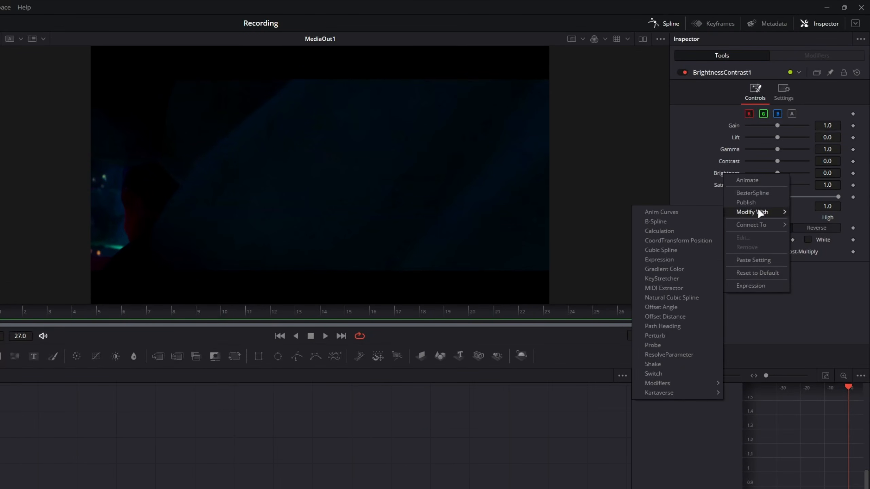
{"action": "left_click", "coordinate": [667, 212]}
{"action": "right_click", "coordinate": [721, 171]}
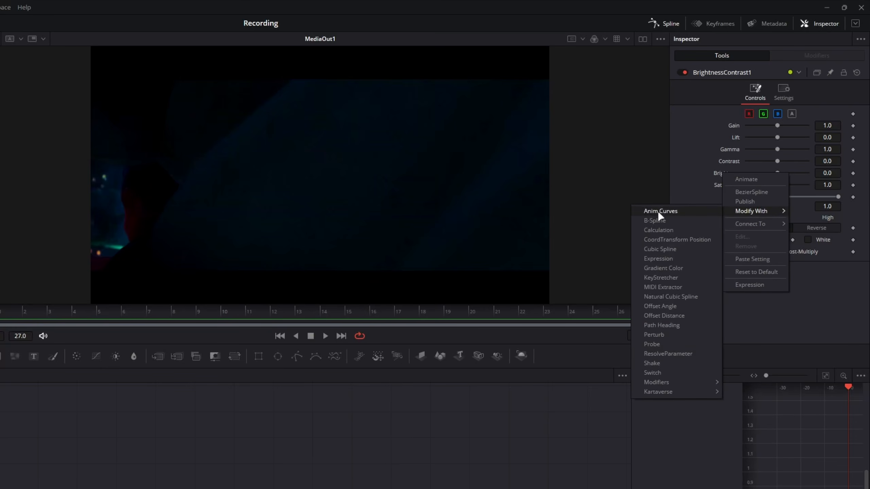
{"action": "left_click", "coordinate": [658, 210]}
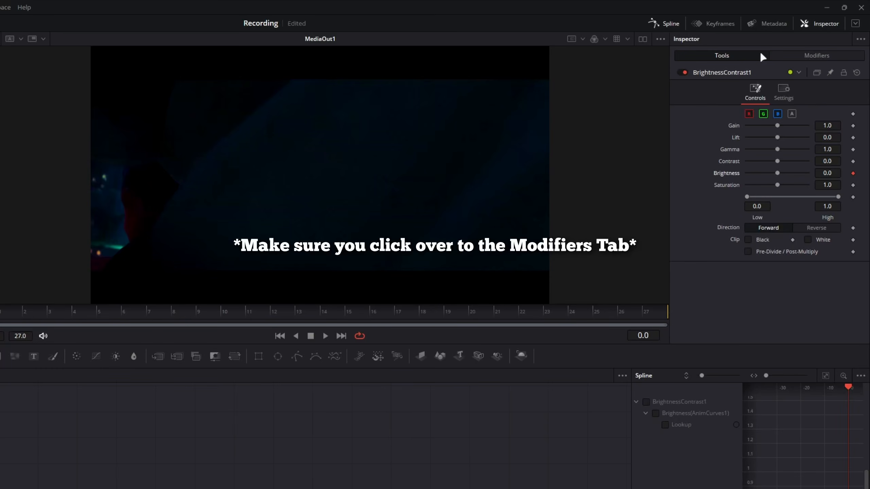
Set the Anim Curves modifier's Source to Duration and scrub through the composition to preview the brightness ramp.
{"action": "left_click", "coordinate": [793, 55]}
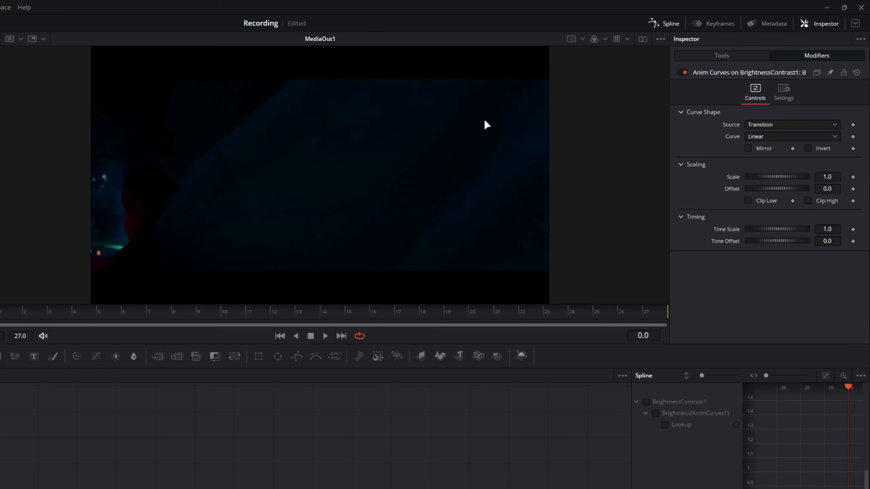
{"action": "left_click", "coordinate": [757, 124]}
{"action": "left_click", "coordinate": [759, 137]}
{"action": "left_click_drag", "start_coordinate": [4, 312], "coordinate": [147, 312]}
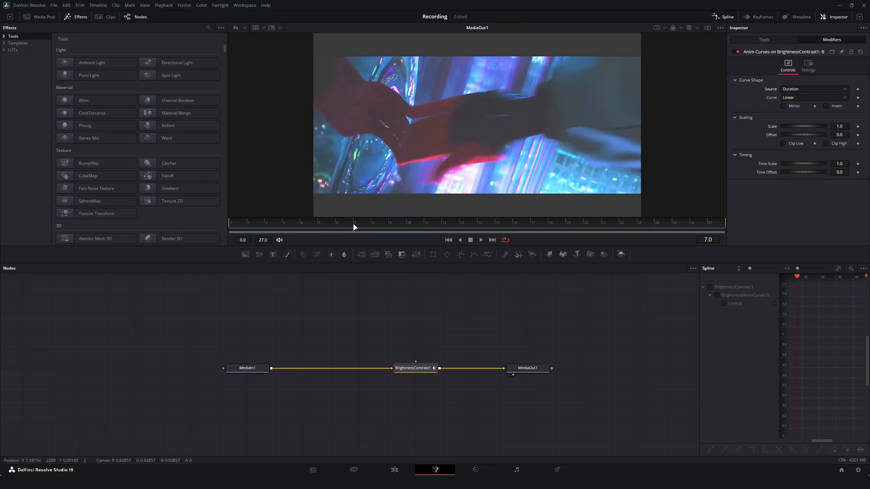
{"action": "left_click_drag", "start_coordinate": [355, 226], "coordinate": [176, 233]}
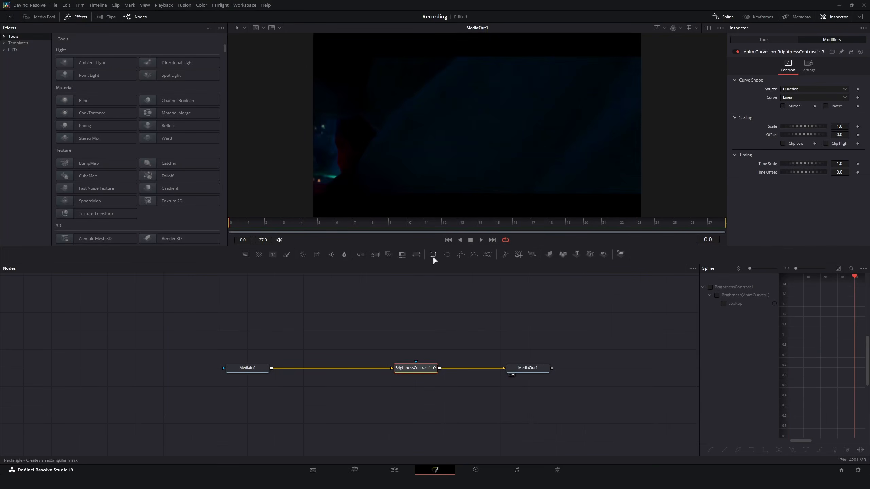
Try lengthening the adjustment clip on the Edit page, undo the extension and reopen the clip in Fusion.
{"action": "left_click", "coordinate": [395, 470]}
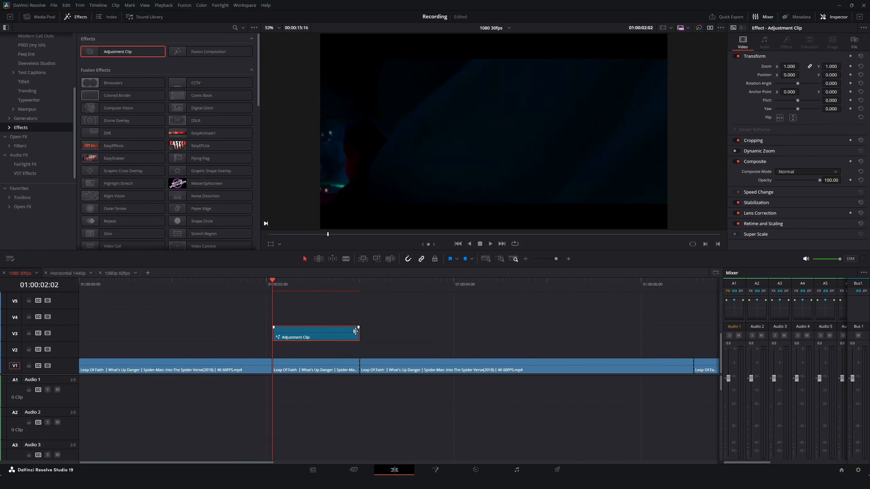
{"action": "left_click_drag", "start_coordinate": [355, 332], "coordinate": [494, 331]}
{"action": "left_click_drag", "start_coordinate": [366, 282], "coordinate": [422, 312]}
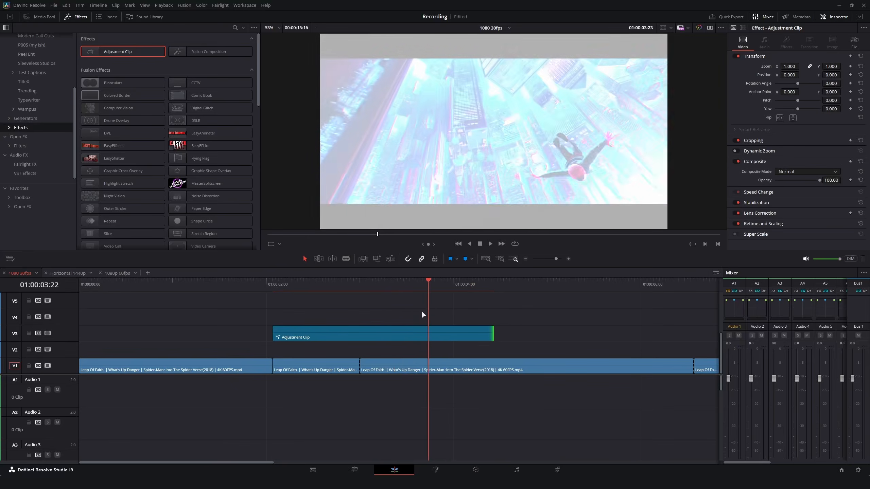
{"action": "key", "text": "ctrl+z"}
{"action": "left_click", "coordinate": [320, 289]}
{"action": "left_click", "coordinate": [318, 332]}
{"action": "key", "text": "shift+5"}
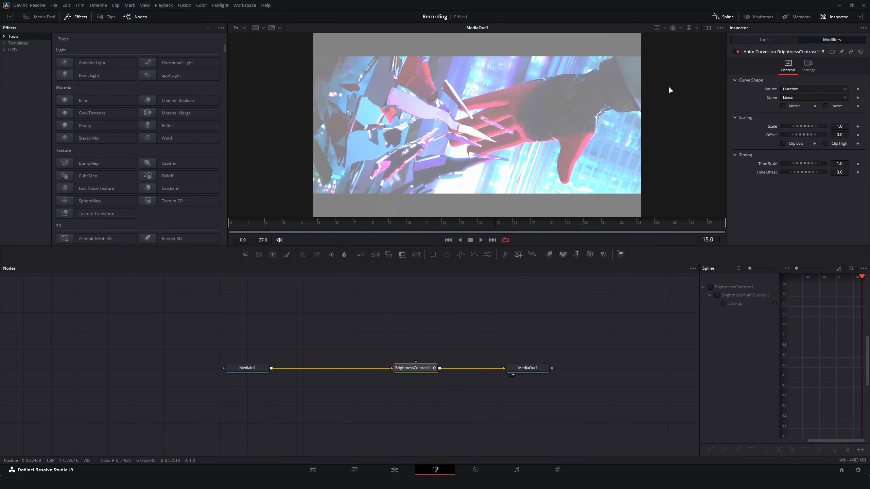
Set the Anim Curves modifier's Curve to Custom and enlarge the Spline editor area.
{"action": "left_click_drag", "start_coordinate": [407, 228], "coordinate": [196, 230]}
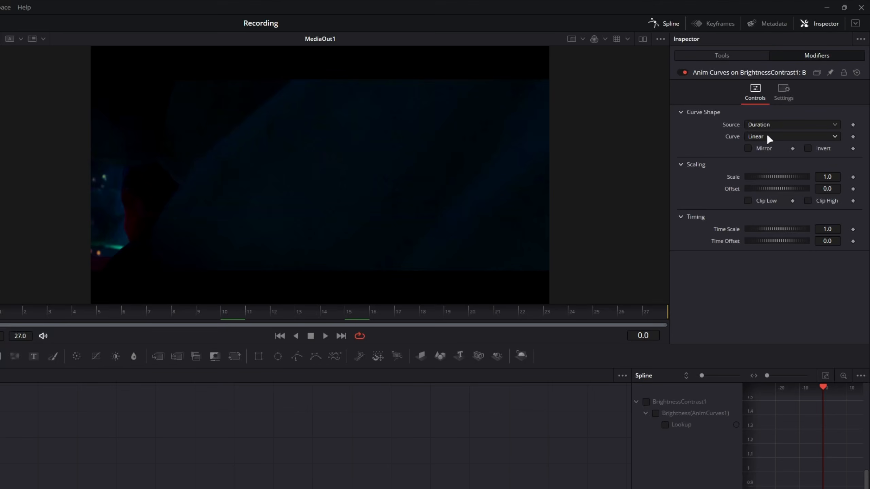
{"action": "left_click", "coordinate": [744, 136]}
{"action": "left_click", "coordinate": [782, 173]}
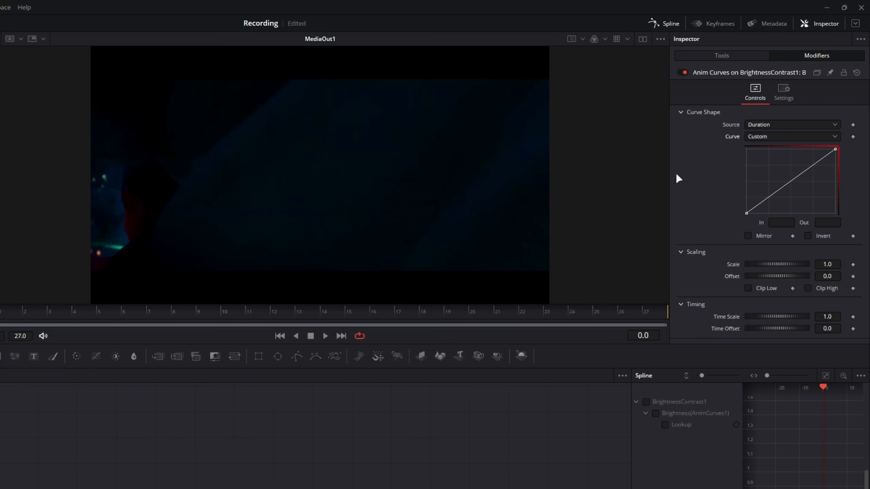
{"action": "left_click_drag", "start_coordinate": [1, 313], "coordinate": [20, 324]}
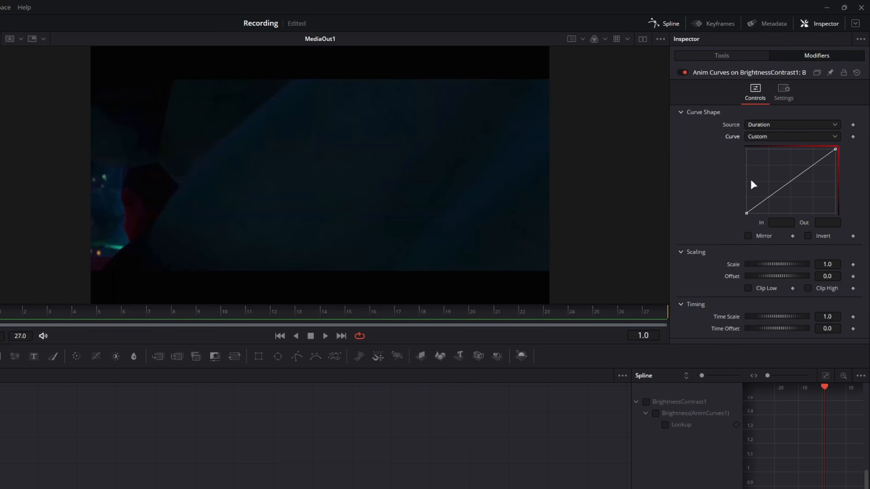
{"action": "left_click_drag", "start_coordinate": [619, 368], "coordinate": [602, 343]}
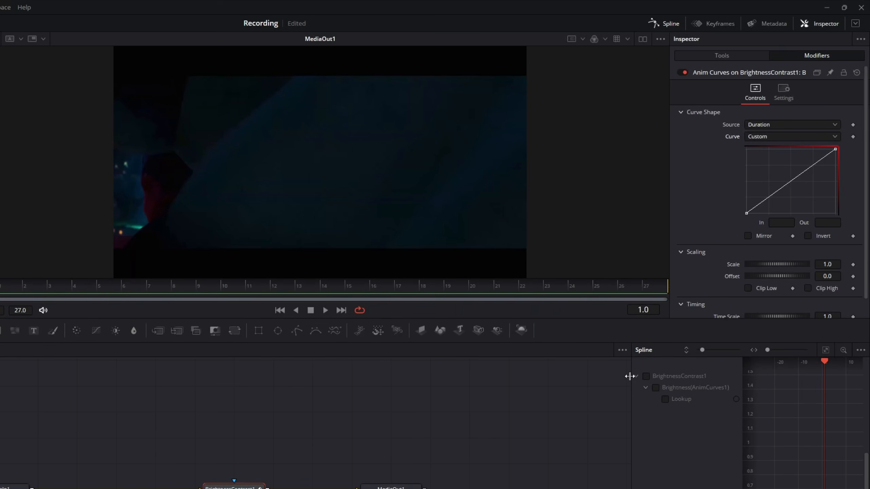
{"action": "left_click_drag", "start_coordinate": [630, 376], "coordinate": [581, 376]}
Reverse the custom curve by setting the first point's Out value to 1 and the last point's Out value to 0.
{"action": "left_click", "coordinate": [747, 213]}
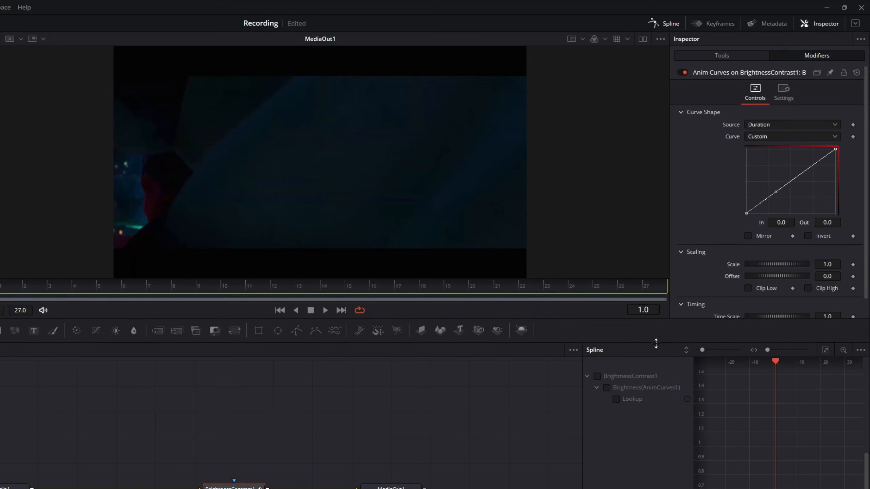
{"action": "left_click", "coordinate": [827, 223]}
{"action": "type", "text": "1"}
{"action": "key", "text": "Tab"}
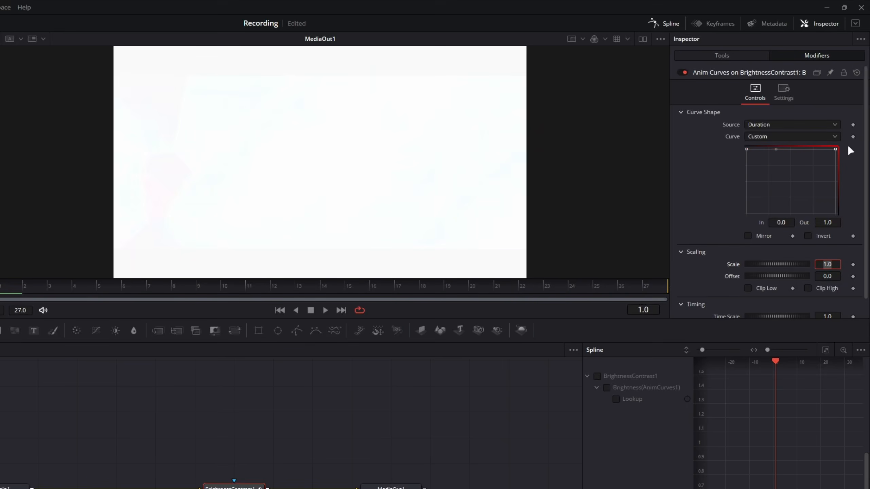
{"action": "left_click", "coordinate": [836, 148]}
{"action": "left_click", "coordinate": [835, 222]}
{"action": "type", "text": "0"}
{"action": "key", "text": "Tab"}
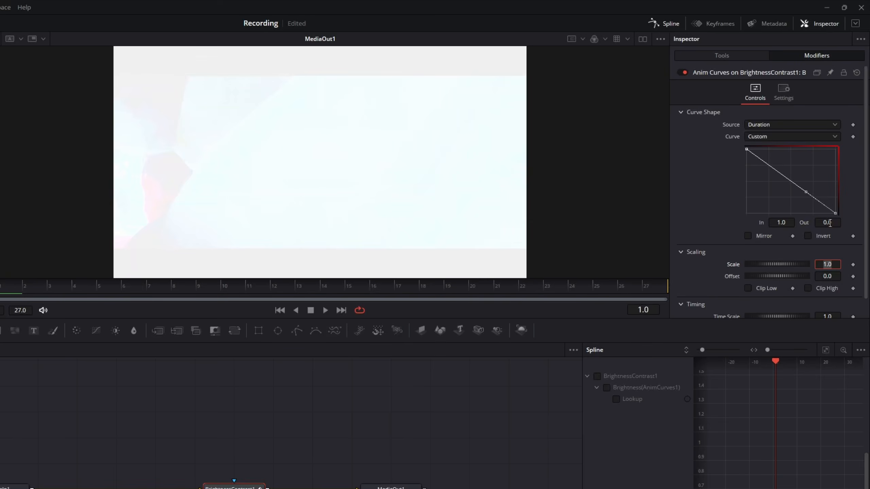
Widen the Spline editor, enable the AnimCurves1 Lookup curve in it and fit the curve to the view.
{"action": "left_click_drag", "start_coordinate": [582, 410], "coordinate": [476, 410]}
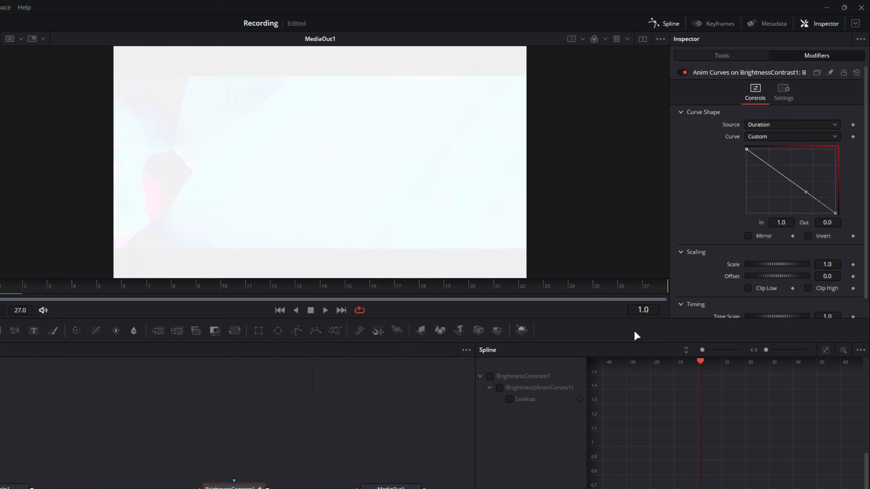
{"action": "left_click", "coordinate": [662, 22]}
{"action": "left_click", "coordinate": [662, 21]}
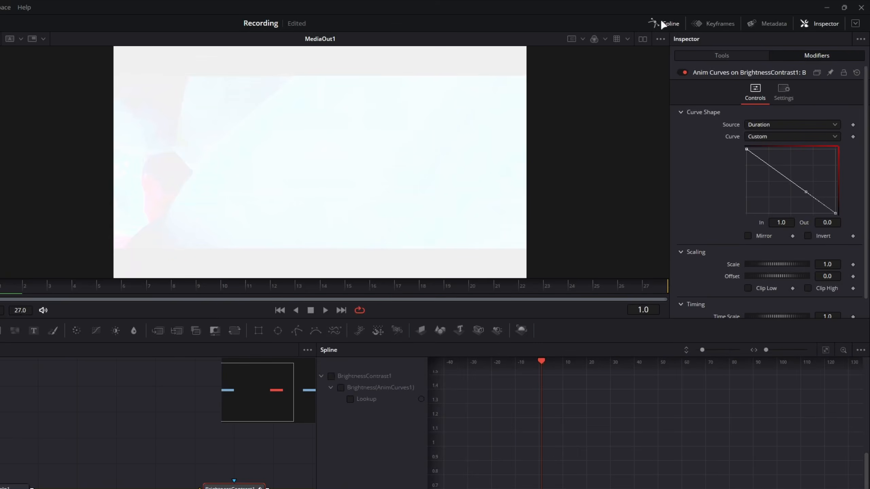
{"action": "left_click_drag", "start_coordinate": [317, 399], "coordinate": [574, 405]}
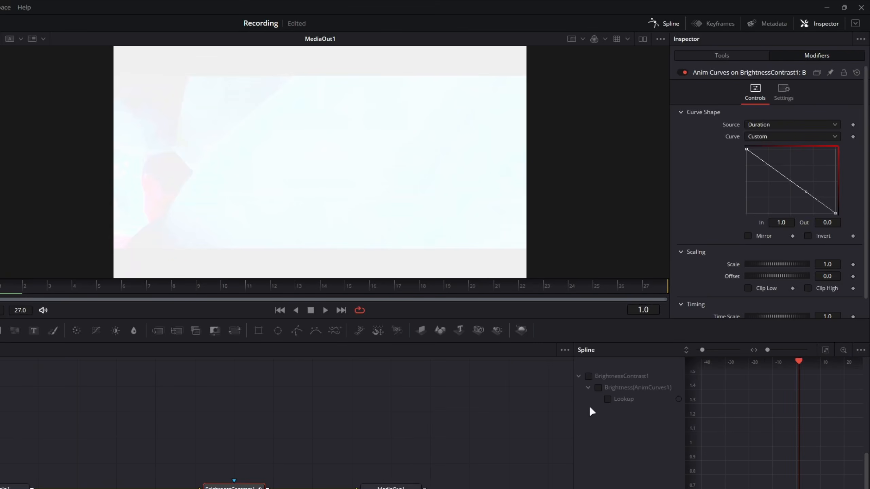
{"action": "left_click", "coordinate": [607, 399]}
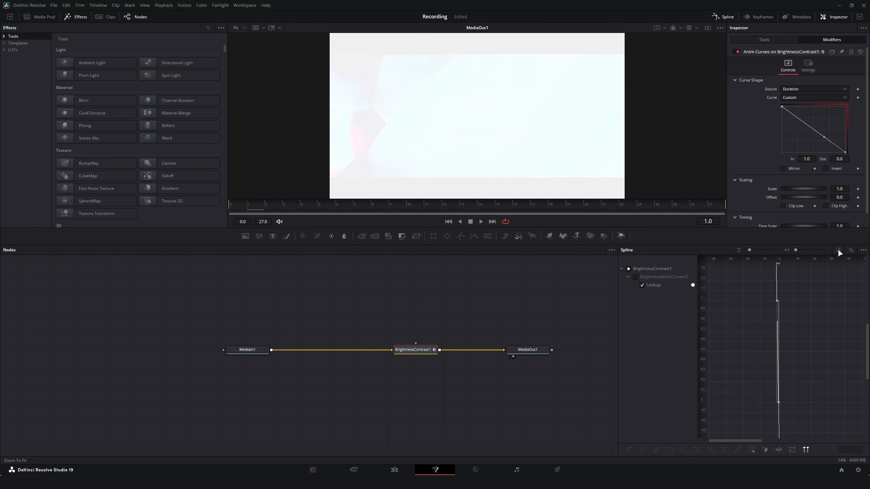
{"action": "left_click", "coordinate": [837, 251]}
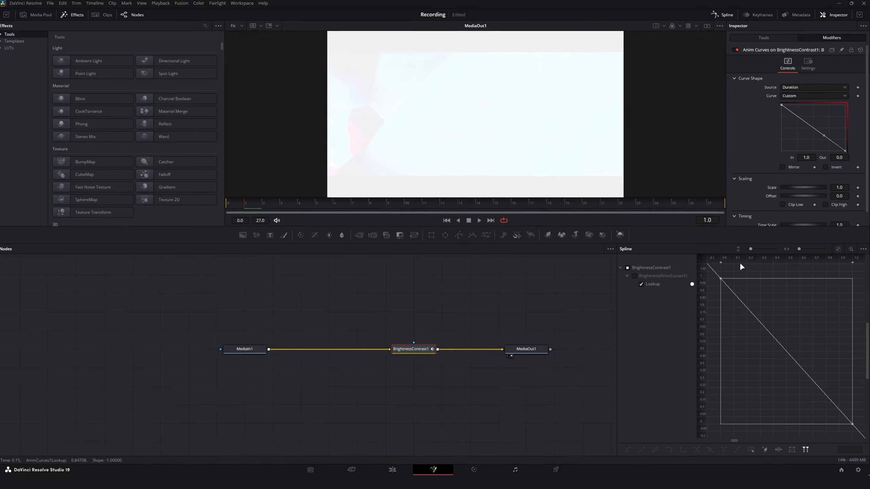
Bend the Lookup curve into a steep falloff, moving the start handle down to about 0.1 and the end handle along zero to about 0.25.
{"action": "left_click", "coordinate": [723, 263]}
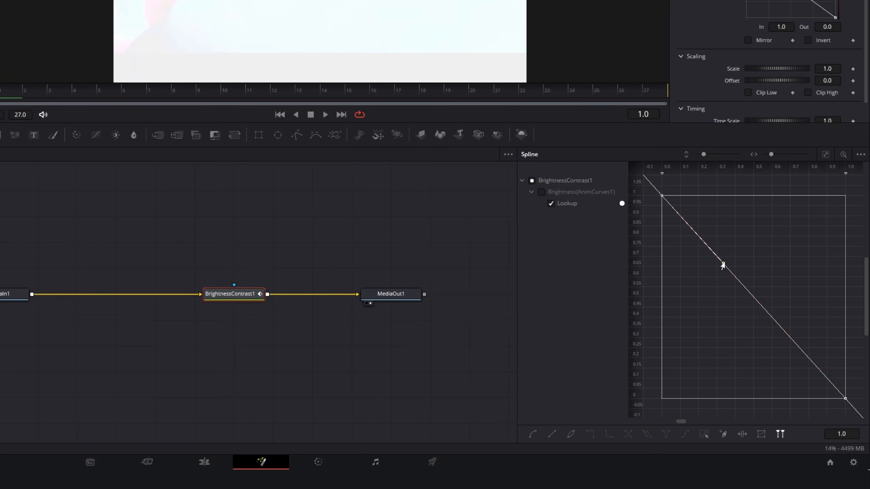
{"action": "left_click_drag", "start_coordinate": [723, 264], "coordinate": [662, 374]}
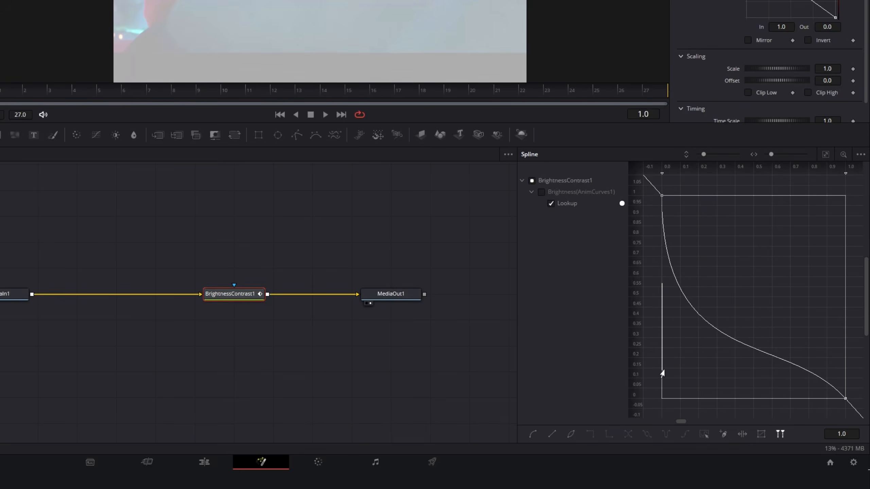
{"action": "left_click_drag", "start_coordinate": [861, 359], "coordinate": [825, 415]}
{"action": "left_click_drag", "start_coordinate": [782, 335], "coordinate": [707, 401]}
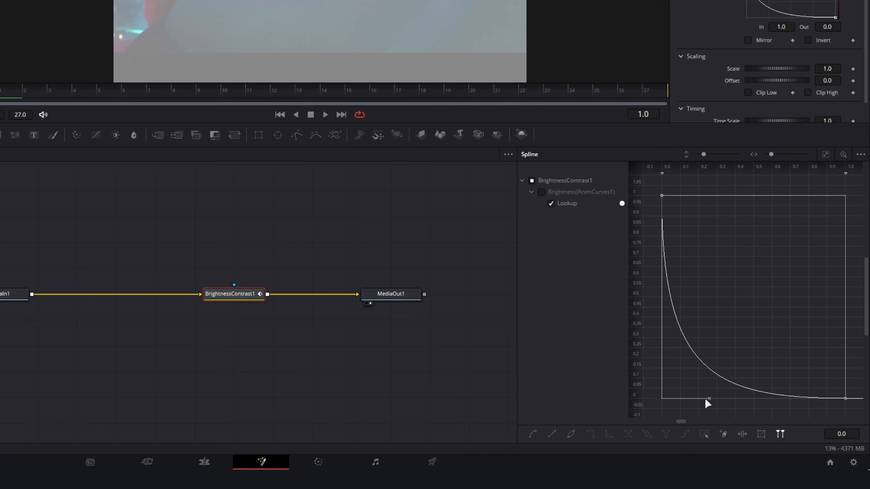
Try a shorter start handle and a longer end handle on the Lookup curve, undoing each change.
{"action": "left_click_drag", "start_coordinate": [708, 399], "coordinate": [667, 404]}
{"action": "key", "text": "ctrl+z"}
{"action": "left_click_drag", "start_coordinate": [672, 183], "coordinate": [640, 232]}
{"action": "left_click_drag", "start_coordinate": [662, 374], "coordinate": [664, 342]}
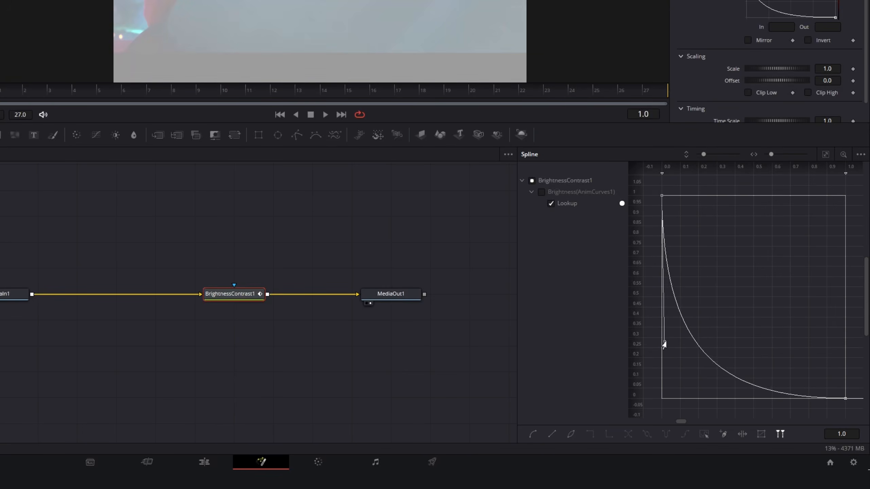
{"action": "key", "text": "ctrl+z"}
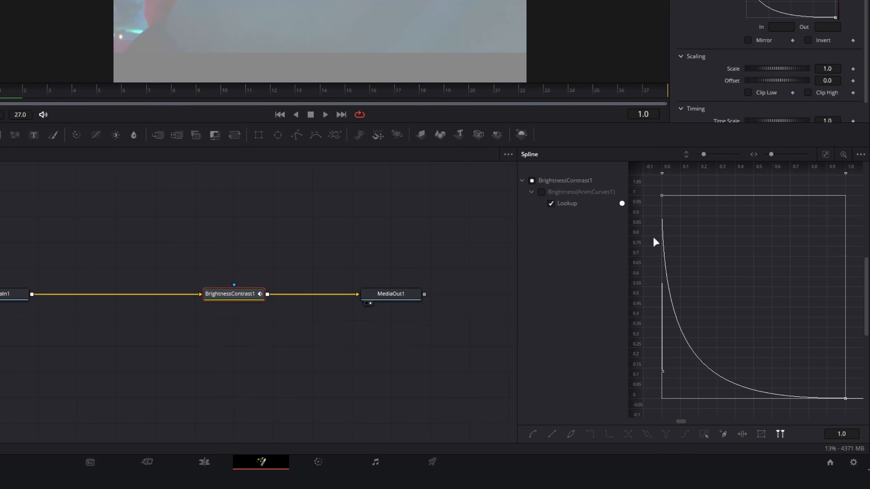
Extend the end point's handle along the zero line to about 0.05 on the Lookup curve's time axis.
{"action": "scroll", "coordinate": [842, 401], "scroll_direction": "down", "scroll_amount": 5}
{"action": "left_click", "coordinate": [825, 154]}
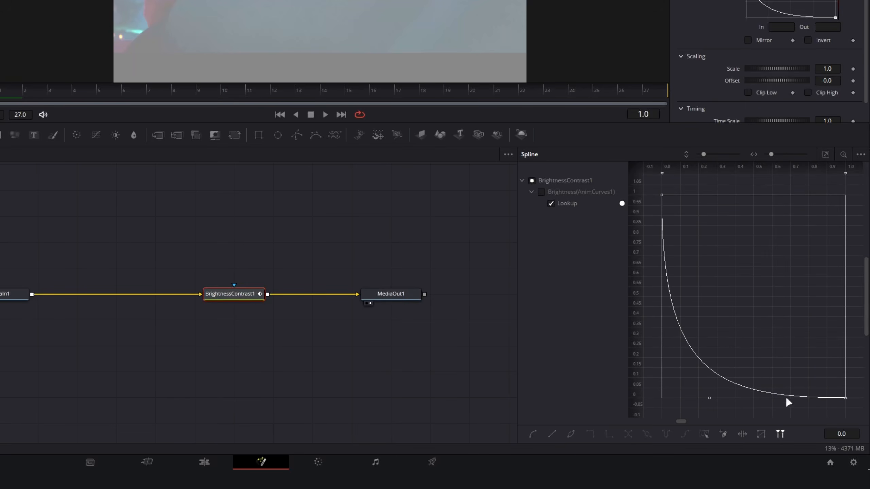
{"action": "left_click_drag", "start_coordinate": [706, 401], "coordinate": [671, 402]}
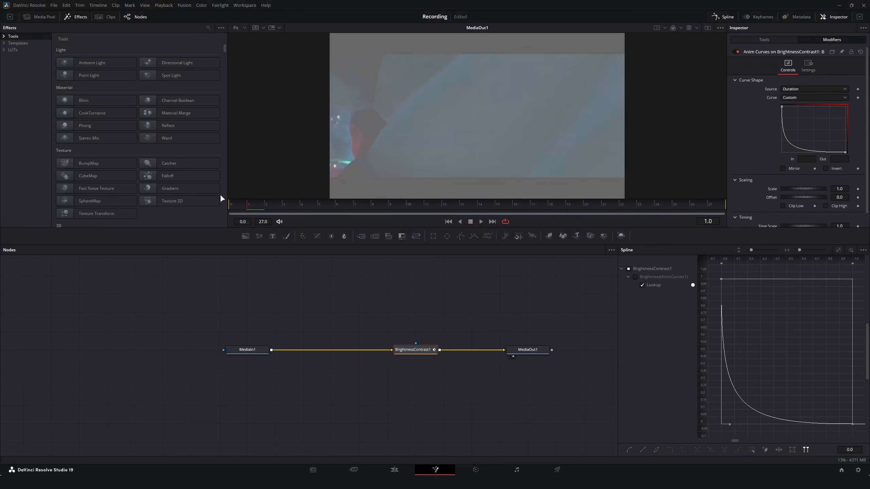
Play the composition and scrub back to frame 0 to check the brightness falloff.
{"action": "key", "text": "space"}
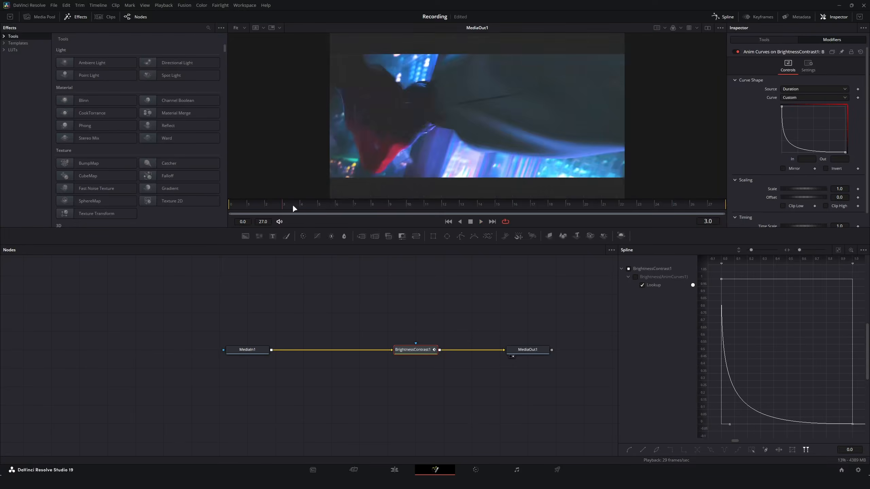
{"action": "key", "text": "space"}
{"action": "left_click", "coordinate": [351, 206]}
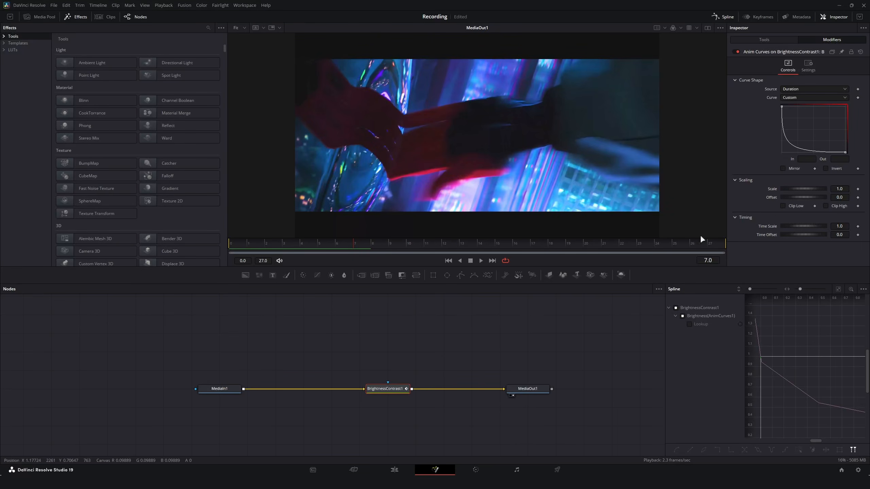
{"action": "left_click_drag", "start_coordinate": [354, 242], "coordinate": [220, 245]}
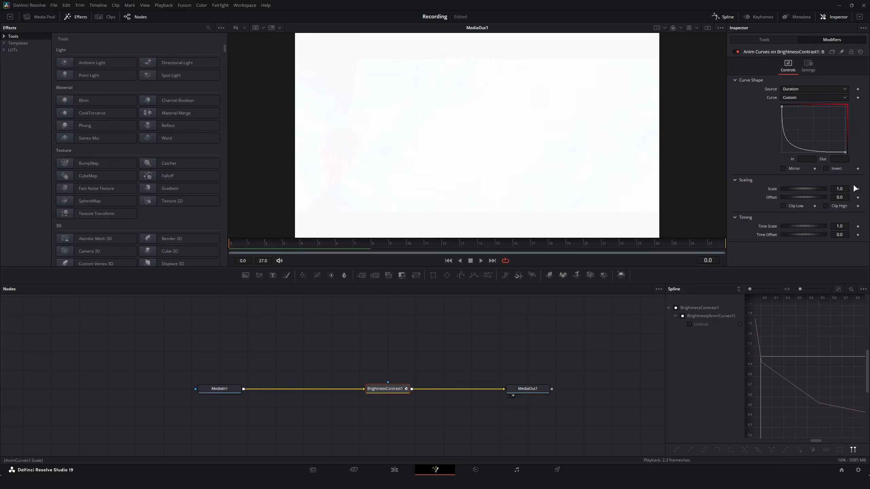
Try Scale values of 0.75 and 0.5 on the Anim Curves modifier and restore the Scale to 1.0.
{"action": "left_click", "coordinate": [838, 197]}
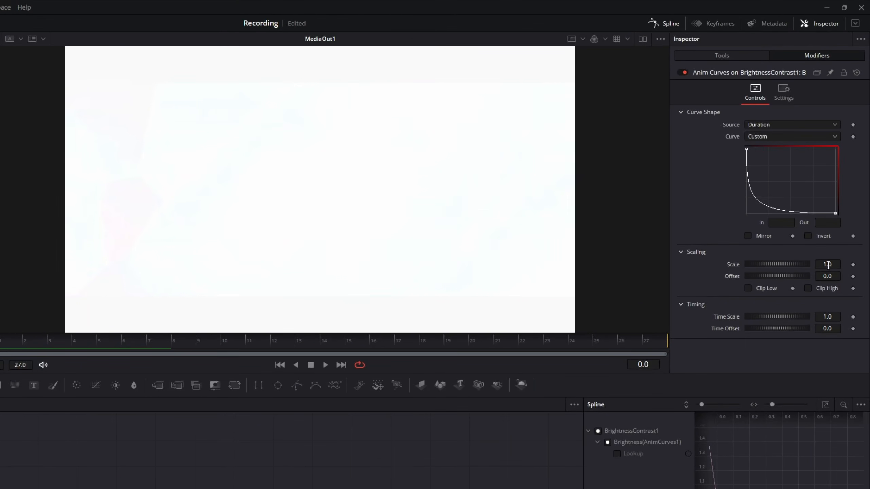
{"action": "type", "text": "0.75"}
{"action": "key", "text": "Tab"}
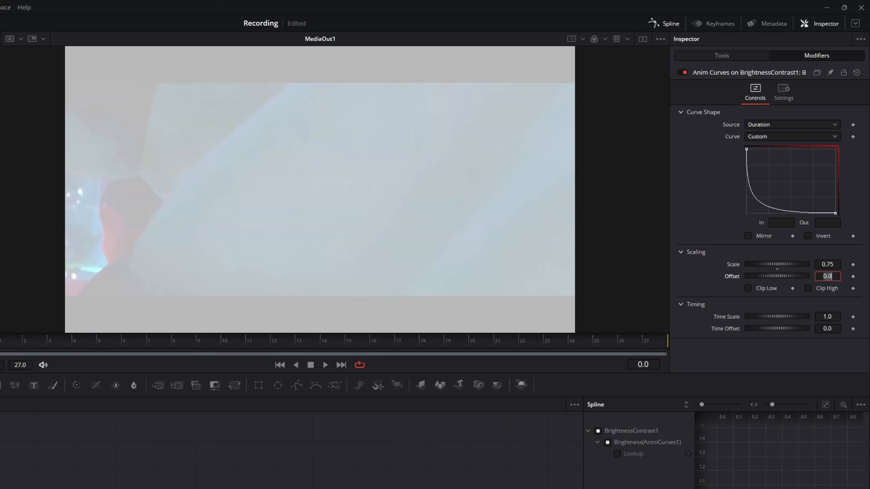
{"action": "left_click", "coordinate": [821, 264]}
{"action": "type", "text": "0.5"}
{"action": "key", "text": "Tab"}
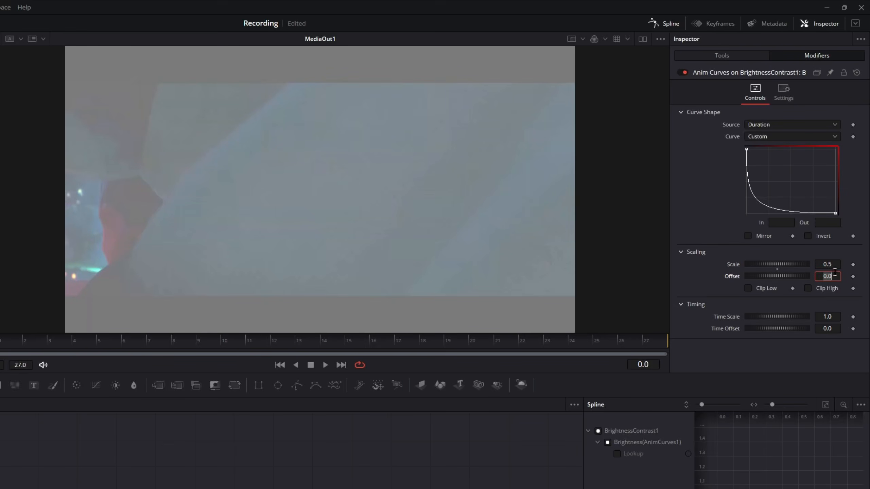
{"action": "left_click", "coordinate": [826, 263]}
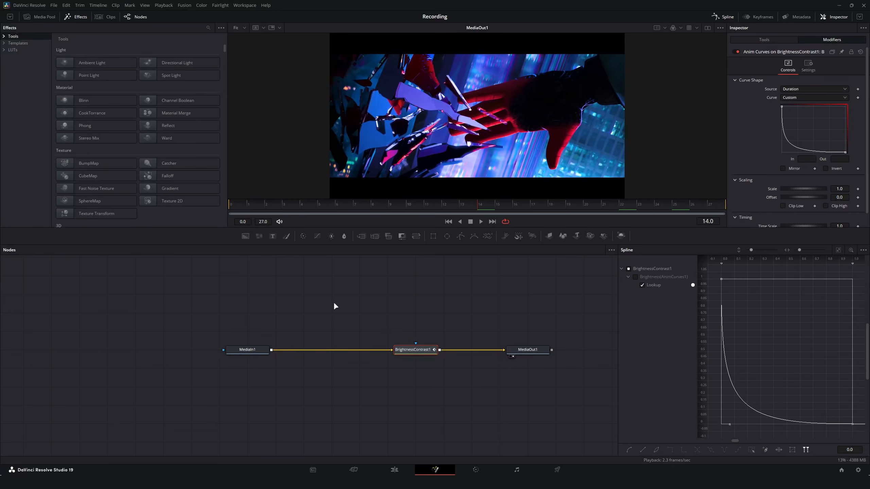
Move the MediaIn1 node farther away from the BrightnessContrast1 node.
{"action": "left_click_drag", "start_coordinate": [246, 353], "coordinate": [218, 355]}
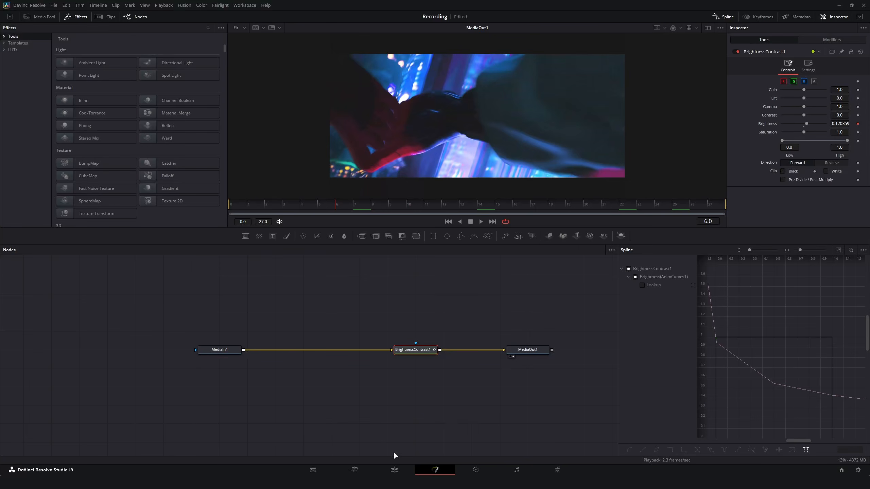
Try extending a duplicate of the adjustment clip on V4 of the Edit page timeline, and delete that copy.
{"action": "left_click", "coordinate": [394, 470]}
{"action": "left_click_drag", "start_coordinate": [332, 332], "coordinate": [303, 319]}
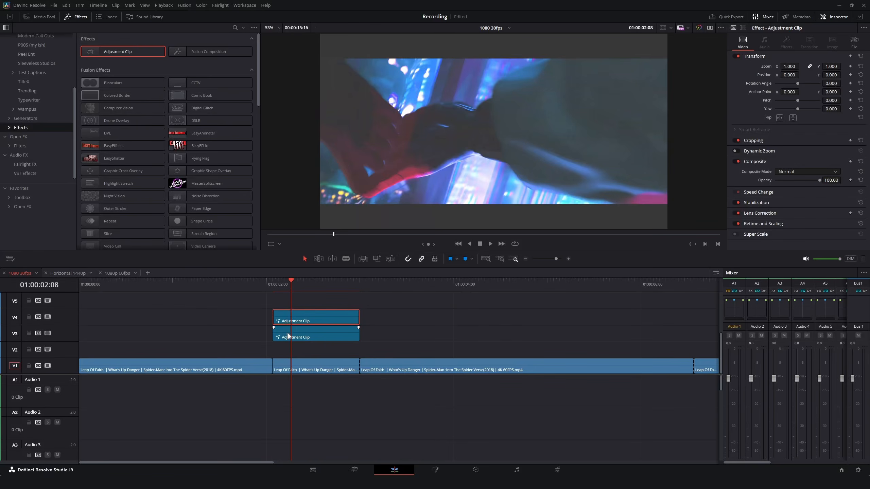
{"action": "left_click_drag", "start_coordinate": [356, 315], "coordinate": [422, 317]}
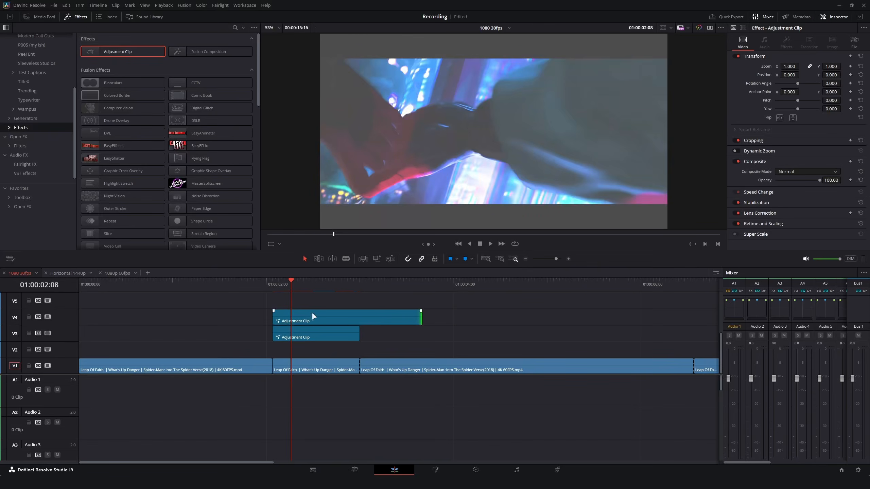
{"action": "left_click", "coordinate": [306, 315]}
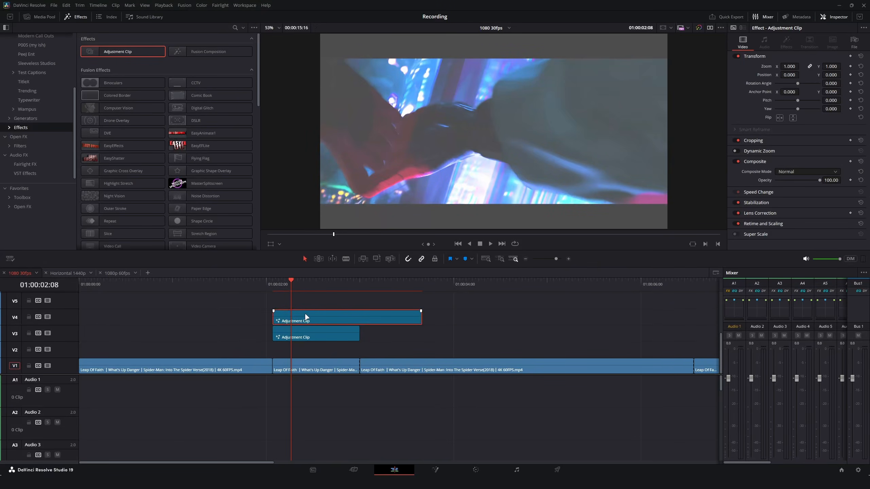
{"action": "key", "text": "Delete"}
Open the adjustment clip on V3 in Fusion and search the tool list for blur.
{"action": "left_click", "coordinate": [306, 330]}
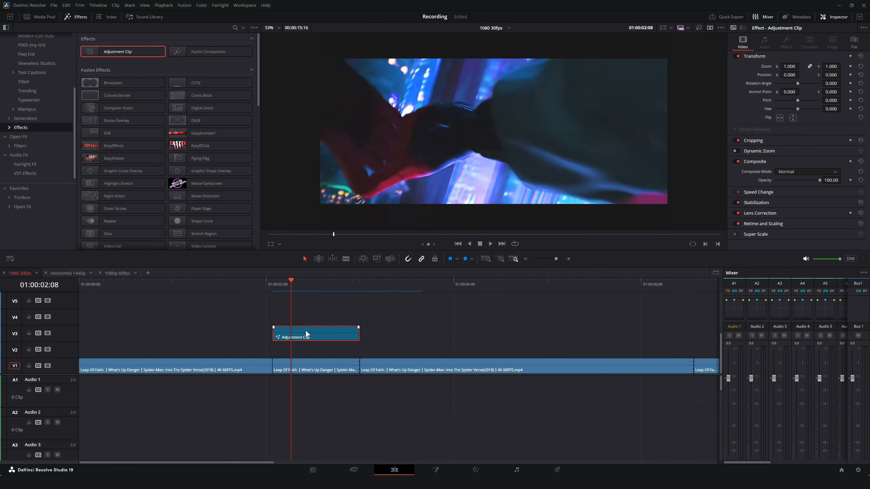
{"action": "key", "text": "shift+5"}
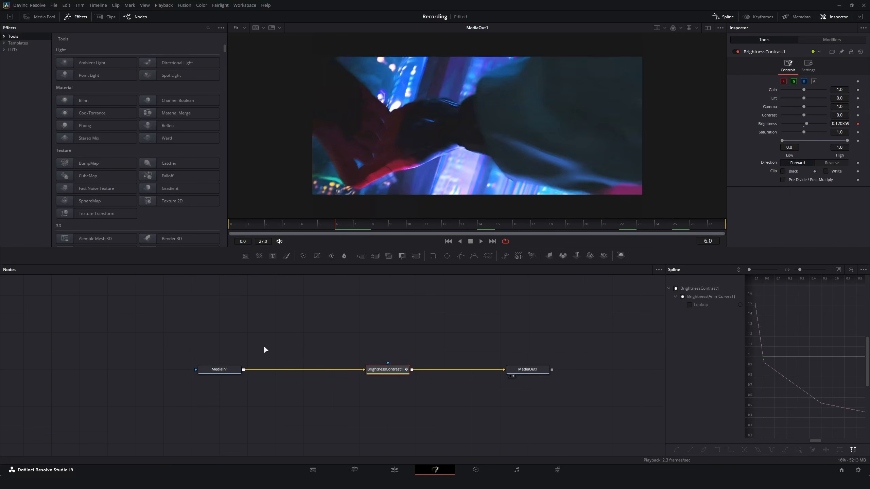
{"action": "left_click", "coordinate": [333, 331]}
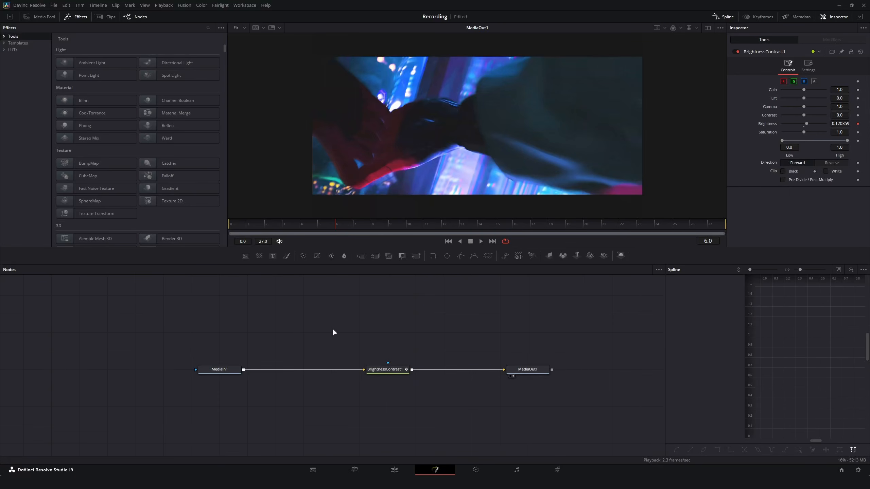
{"action": "key", "text": "shift+space"}
{"action": "type", "text": "bright"}
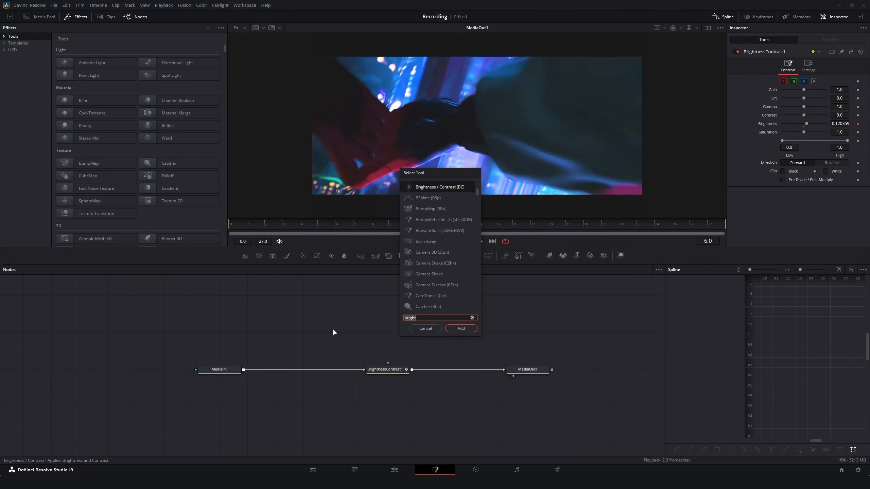
{"action": "type", "text": "blur"}
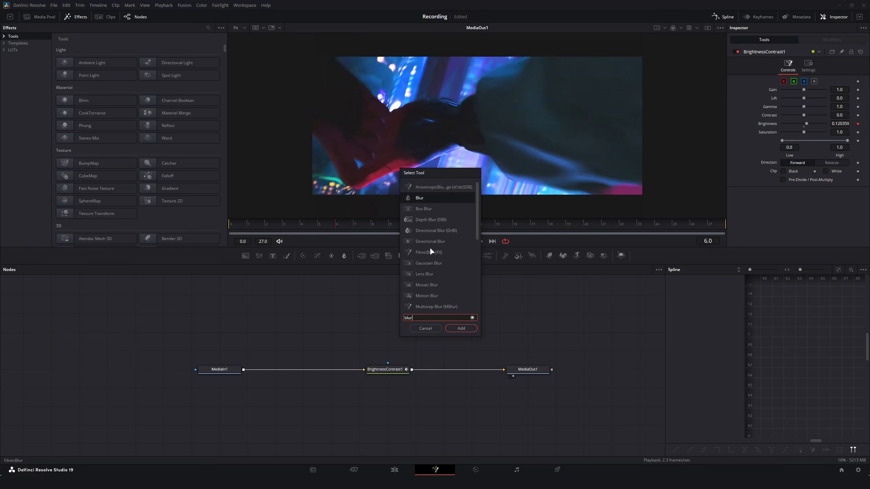
{"action": "scroll", "coordinate": [434, 246], "scroll_direction": "down", "scroll_amount": 1}
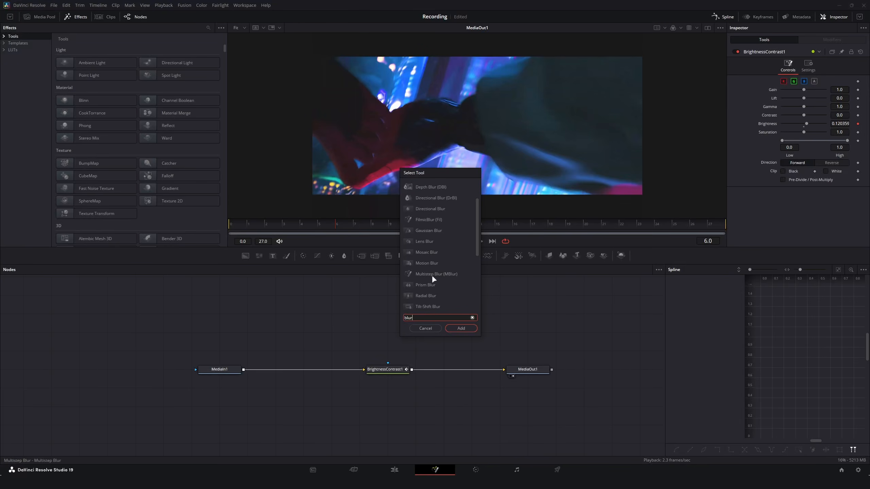
Search the tool list for focus as an alternative to the blur tools, and clear the search.
{"action": "key", "text": "BackSpace"}
{"action": "key", "text": "BackSpace"}
{"action": "key", "text": "BackSpace"}
{"action": "type", "text": "focus"}
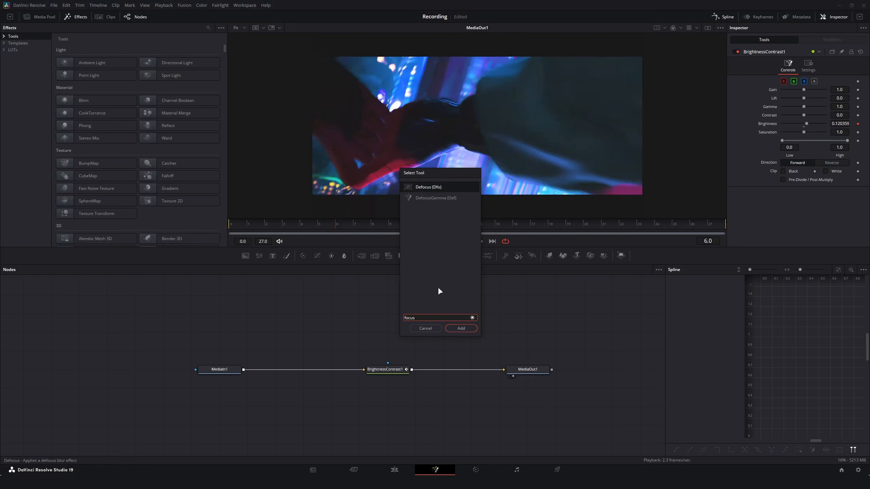
{"action": "key", "text": "BackSpace"}
{"action": "key", "text": "BackSpace"}
{"action": "key", "text": "BackSpace"}
{"action": "key", "text": "BackSpace"}
{"action": "key", "text": "BackSpace"}
Add a Blur node and insert it between MediaIn1 and BrightnessContrast1.
{"action": "type", "text": "bl"}
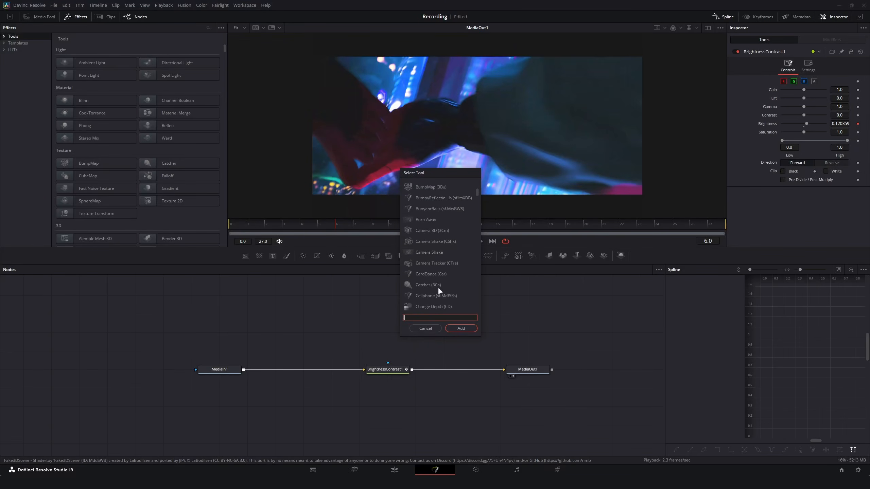
{"action": "type", "text": "ur"}
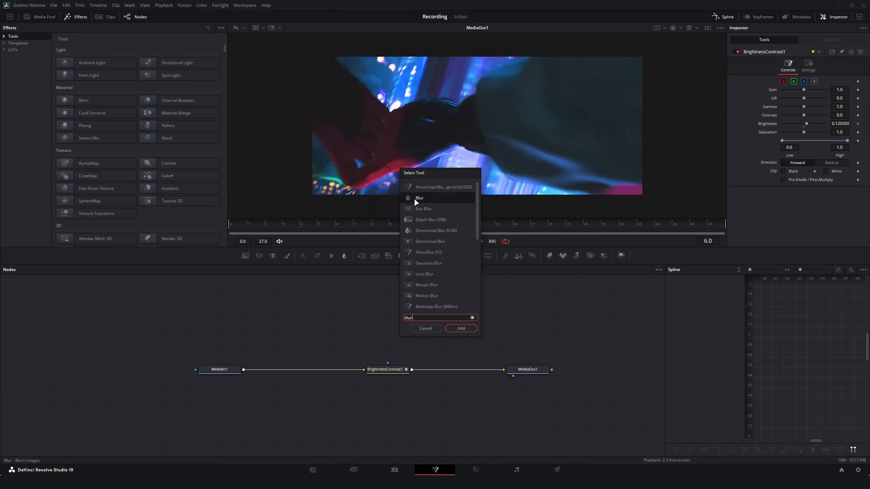
{"action": "left_click", "coordinate": [462, 328]}
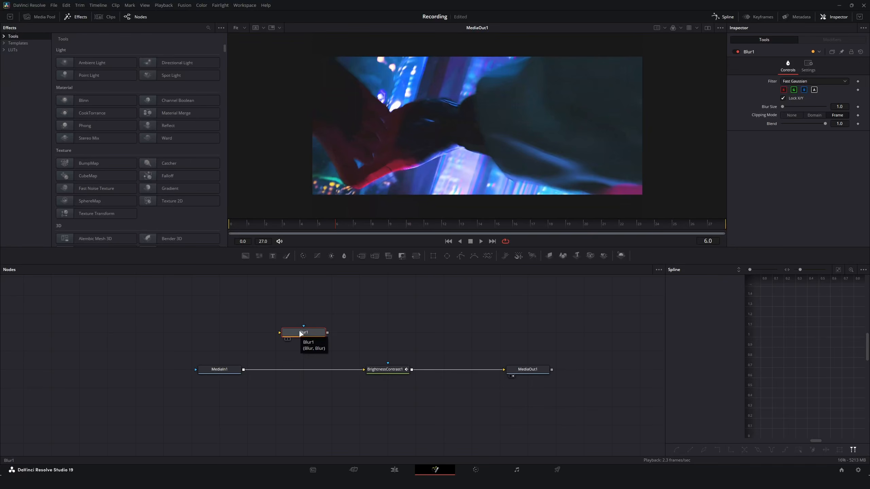
{"action": "left_click_drag", "start_coordinate": [300, 334], "coordinate": [312, 359]}
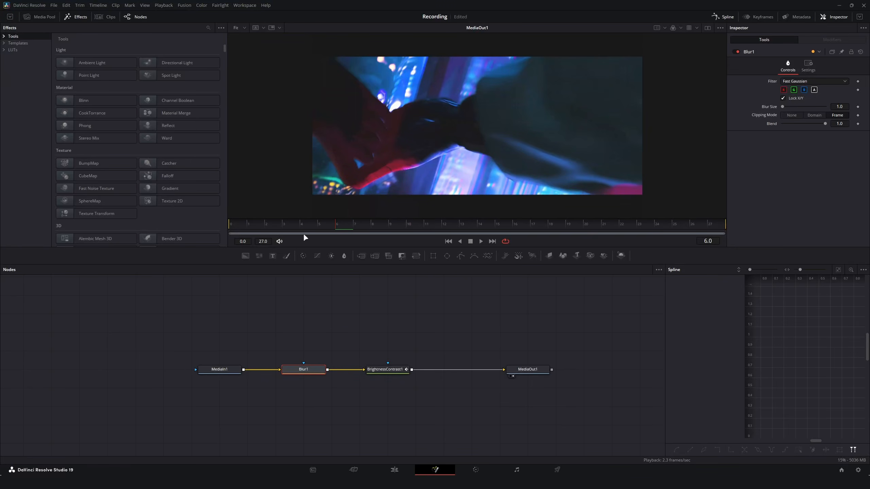
Apply an Anim Curves modifier to Blur1's Blur Size and show its curve in the Spline editor.
{"action": "left_click_drag", "start_coordinate": [383, 246], "coordinate": [383, 266]}
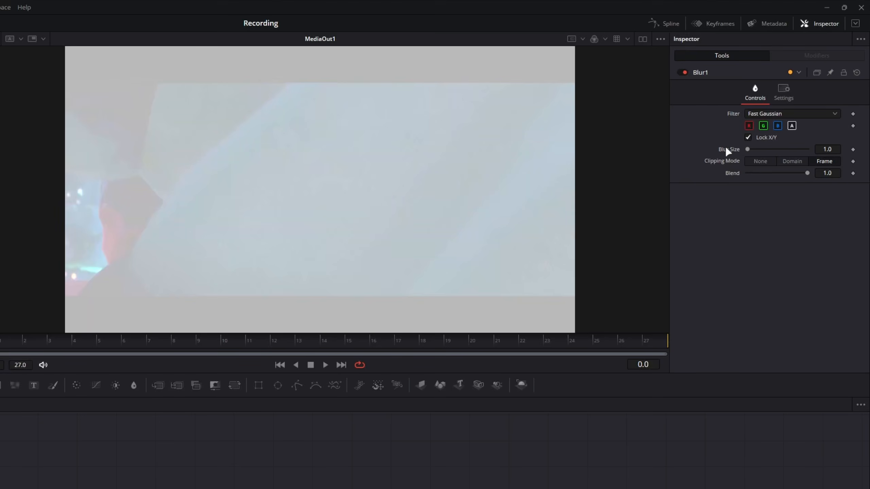
{"action": "right_click", "coordinate": [727, 149]}
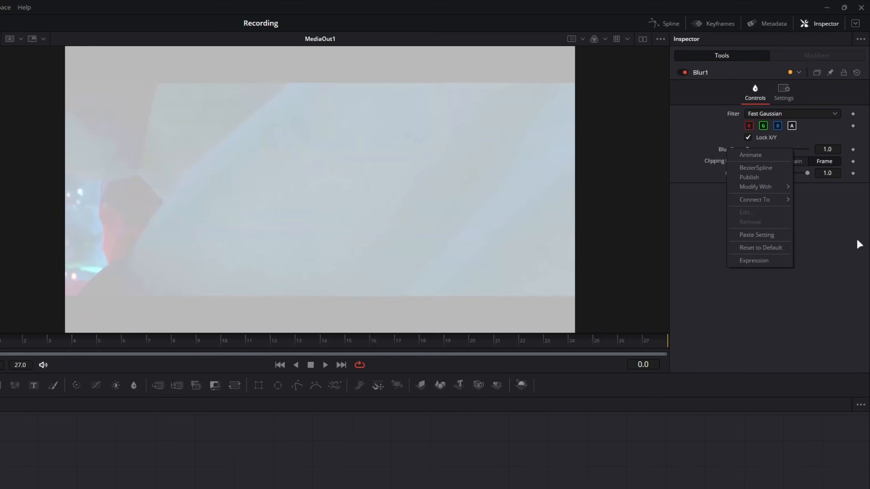
{"action": "mouse_move", "coordinate": [756, 186]}
{"action": "left_click", "coordinate": [685, 187]}
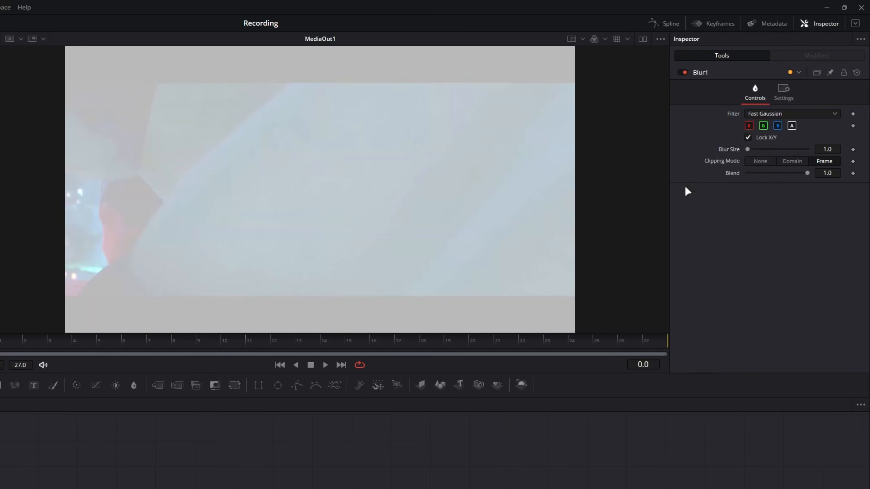
{"action": "left_click", "coordinate": [795, 52]}
{"action": "left_click", "coordinate": [664, 22]}
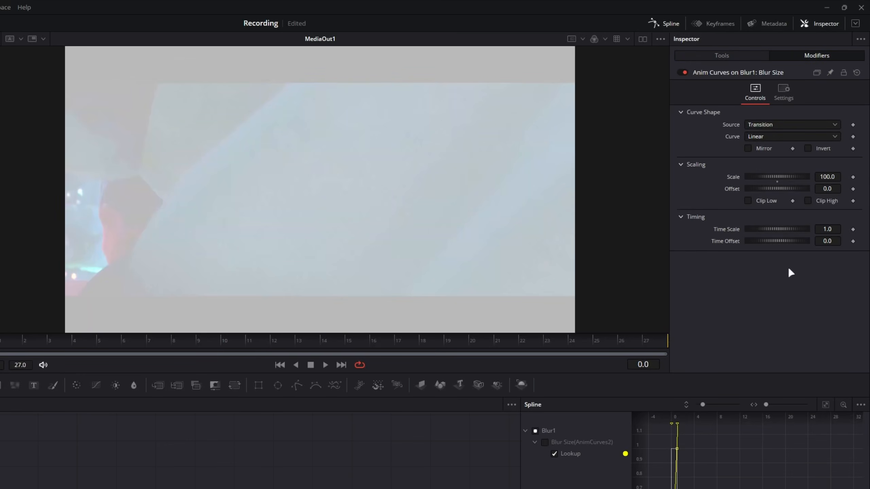
Set the blur modifier's Source to Duration and its Curve to Custom.
{"action": "left_click", "coordinate": [764, 125]}
{"action": "left_click", "coordinate": [756, 136]}
{"action": "left_click", "coordinate": [772, 136]}
{"action": "left_click", "coordinate": [771, 169]}
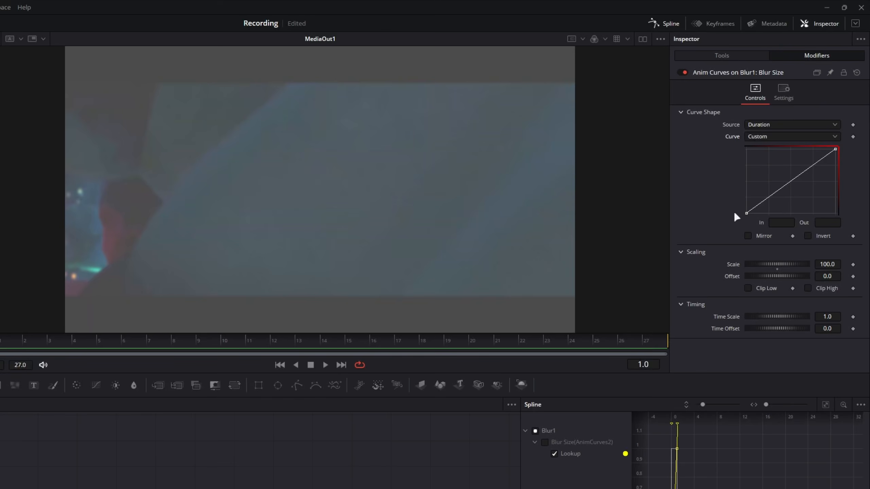
At frame 0, set the custom curve's first point to 1.0 and its last point to 0.0, and set the Scale to 10.
{"action": "left_click", "coordinate": [1, 339]}
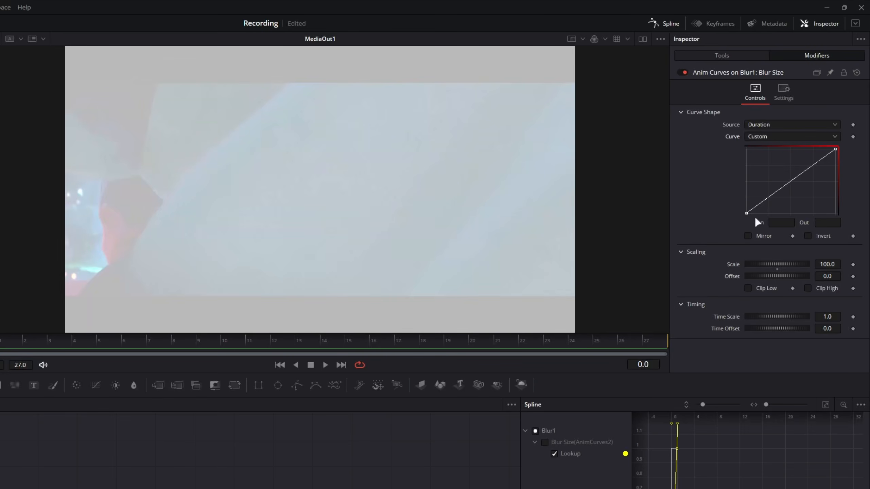
{"action": "left_click", "coordinate": [745, 212]}
{"action": "left_click", "coordinate": [836, 222]}
{"action": "type", "text": "1"}
{"action": "key", "text": "Return"}
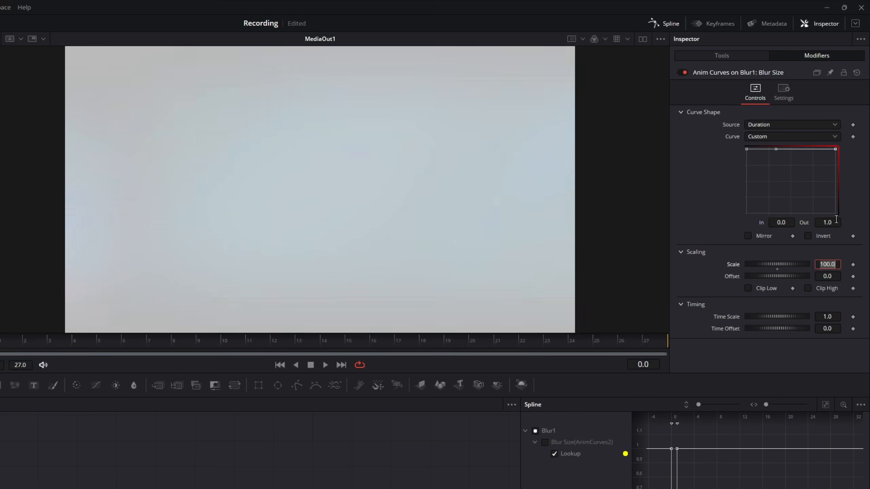
{"action": "left_click", "coordinate": [835, 149]}
{"action": "left_click", "coordinate": [826, 223]}
{"action": "type", "text": "0"}
{"action": "key", "text": "Tab"}
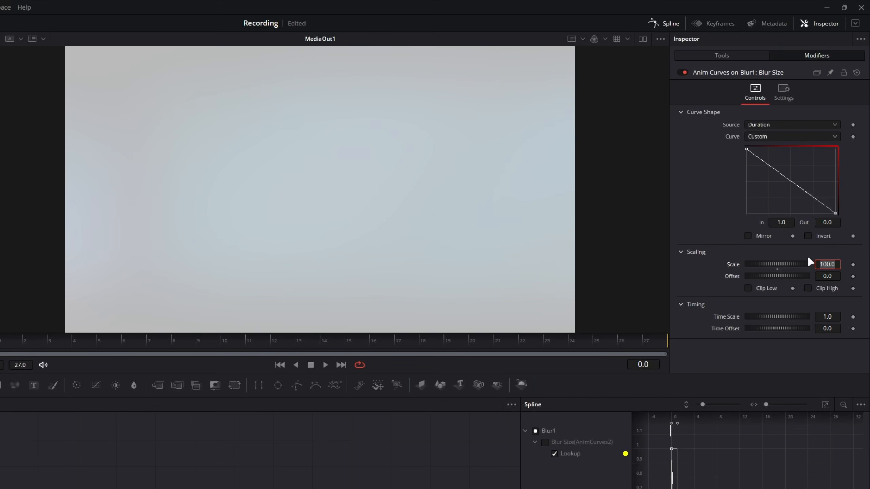
{"action": "type", "text": "10"}
{"action": "key", "text": "Tab"}
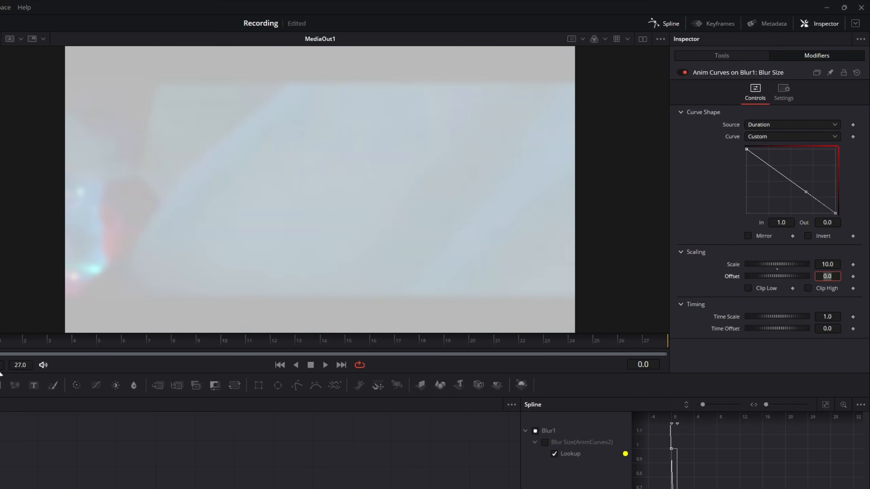
Fit the Lookup spline in view and bend both its handles into a steep initial drop with a long flat tail.
{"action": "left_click", "coordinate": [826, 405]}
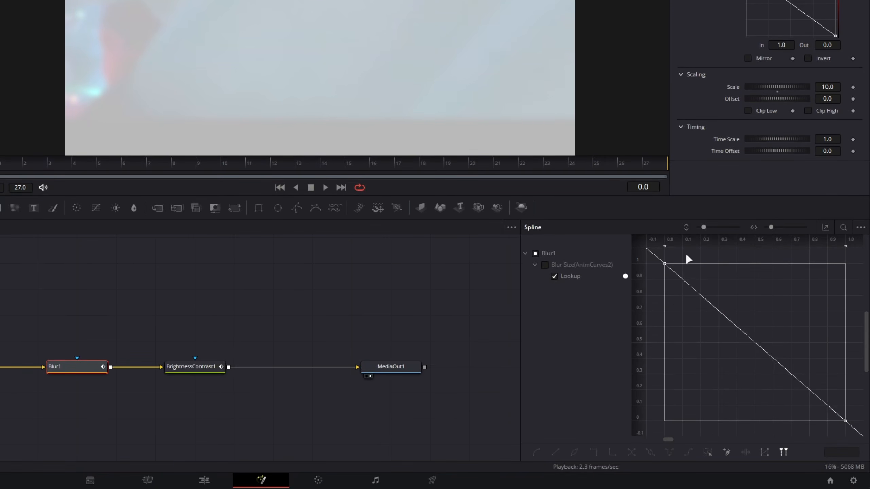
{"action": "left_click_drag", "start_coordinate": [686, 254], "coordinate": [656, 302]}
{"action": "left_click_drag", "start_coordinate": [724, 318], "coordinate": [664, 422]}
{"action": "left_click", "coordinate": [846, 421]}
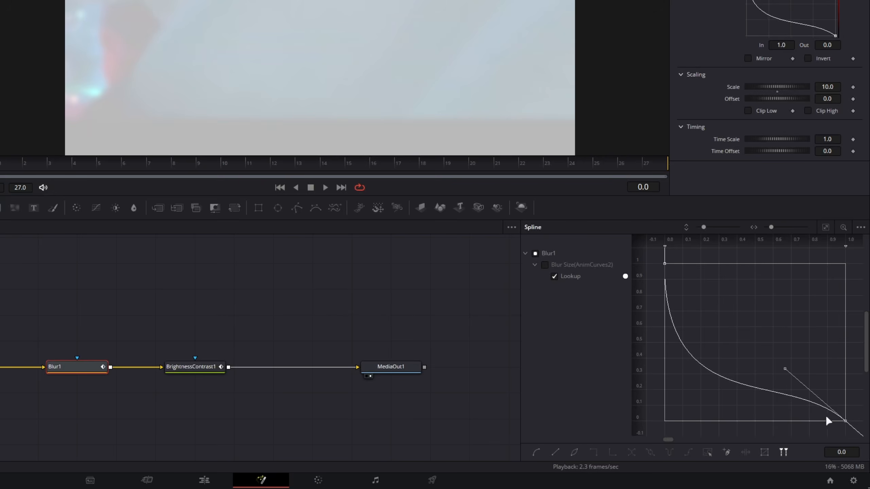
{"action": "left_click_drag", "start_coordinate": [783, 371], "coordinate": [691, 422]}
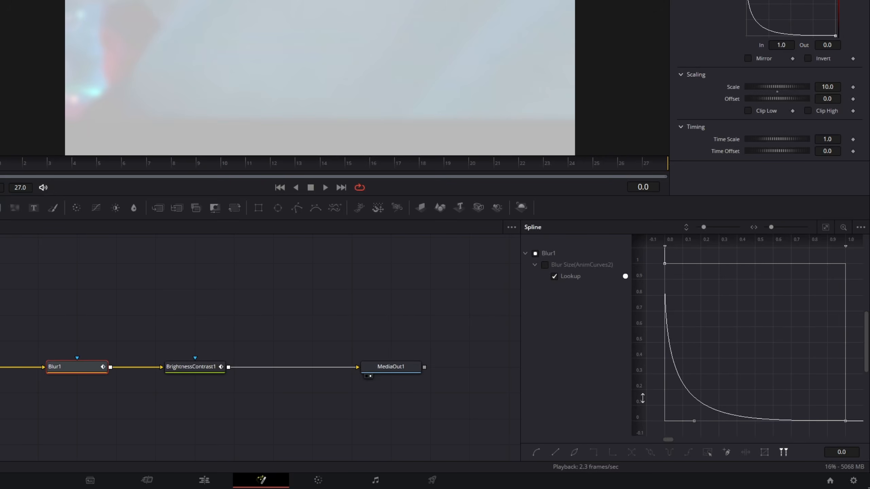
Show Blur1 in the viewer, check the blur up to frame 4, and soften the Lookup curve's falloff by shortening its handles.
{"action": "left_click", "coordinate": [79, 365]}
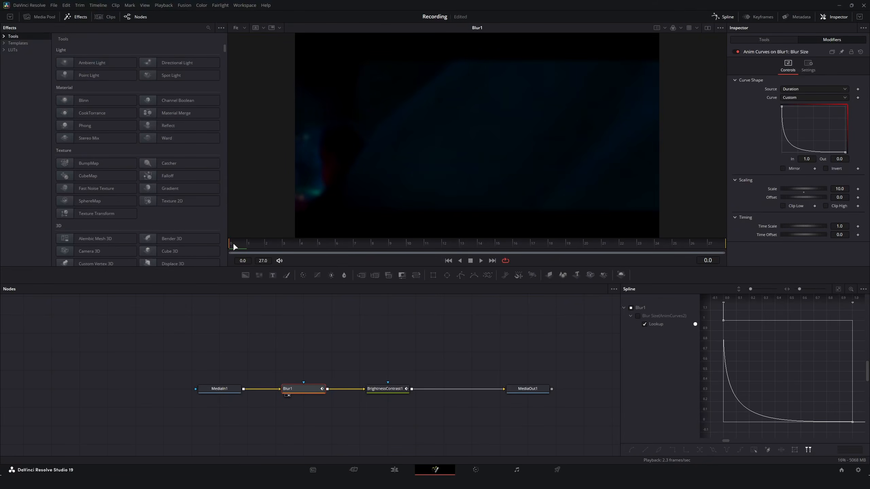
{"action": "left_click_drag", "start_coordinate": [235, 245], "coordinate": [309, 244]}
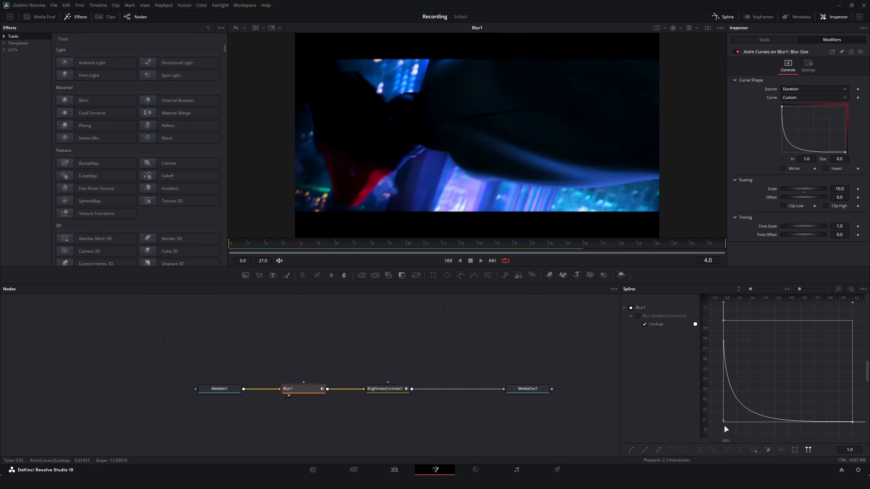
{"action": "left_click_drag", "start_coordinate": [723, 421], "coordinate": [724, 408]}
{"action": "left_click_drag", "start_coordinate": [861, 414], "coordinate": [829, 437]}
{"action": "left_click_drag", "start_coordinate": [743, 423], "coordinate": [788, 424]}
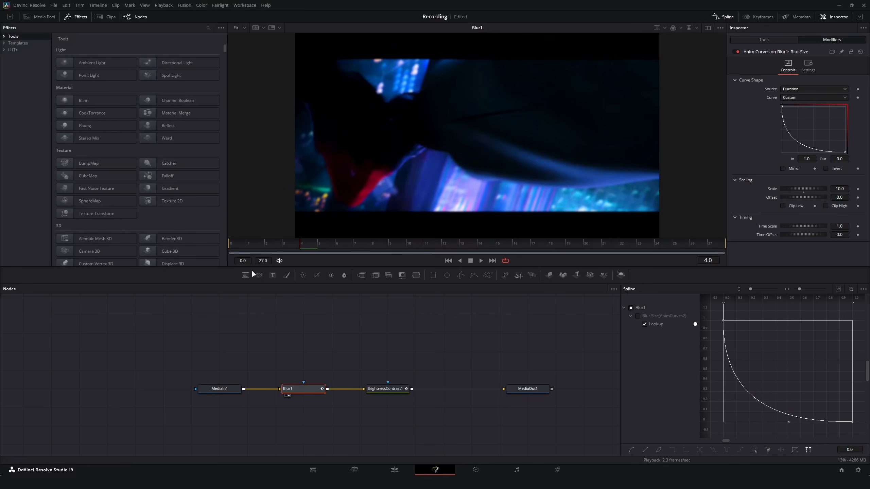
Set the blur modifier's Scale to 20 and scrub back to frame 0 to check the blur.
{"action": "left_click_drag", "start_coordinate": [299, 242], "coordinate": [206, 247]}
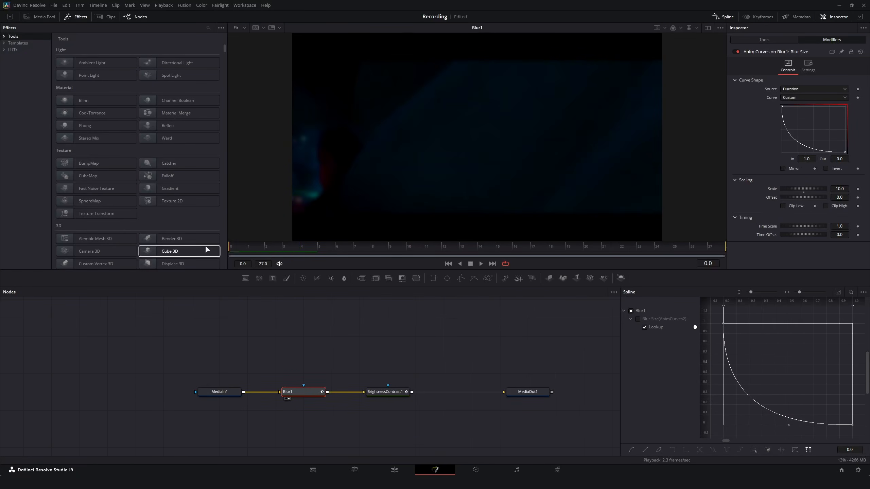
{"action": "left_click", "coordinate": [840, 189]}
{"action": "type", "text": "20"}
{"action": "key", "text": "Tab"}
{"action": "mouse_move", "coordinate": [243, 250]}
{"action": "left_mouse_down"}
{"action": "mouse_move", "coordinate": [555, 245]}
{"action": "mouse_move", "coordinate": [227, 249]}
{"action": "left_mouse_up"}
Show MediaOut1 in the viewer and play the combined flash and blur.
{"action": "left_click", "coordinate": [525, 393]}
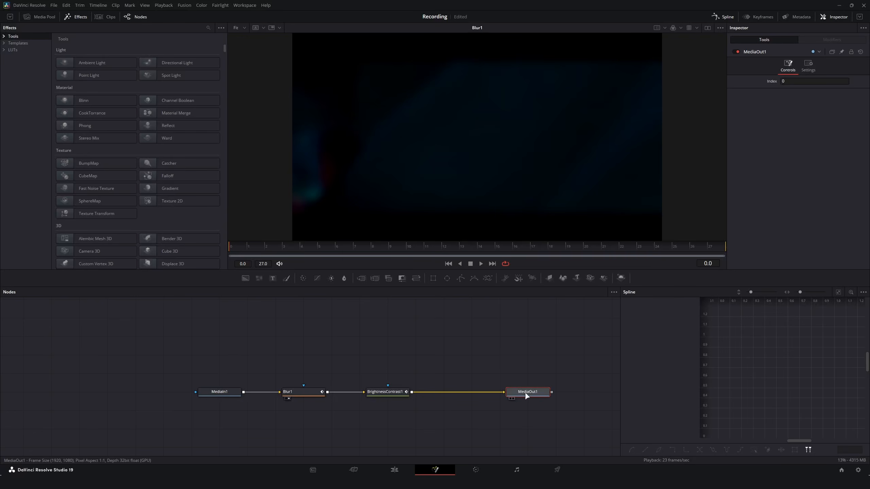
{"action": "key", "text": "1"}
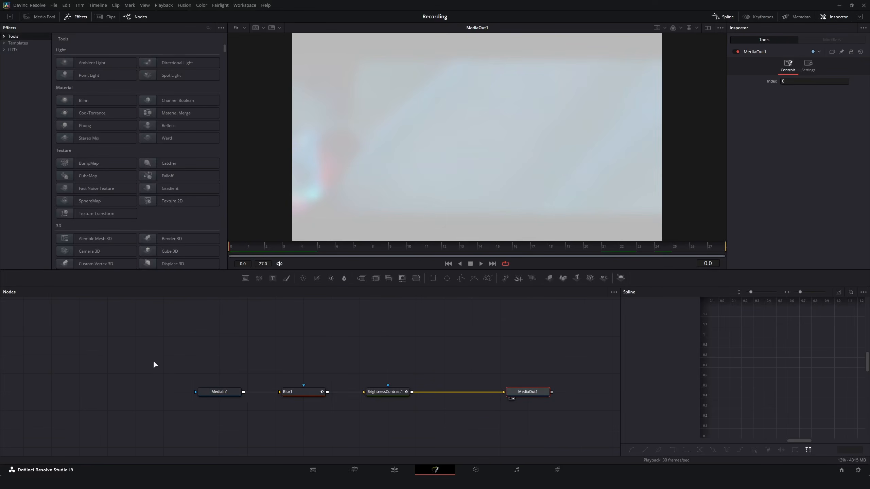
{"action": "key", "text": "space"}
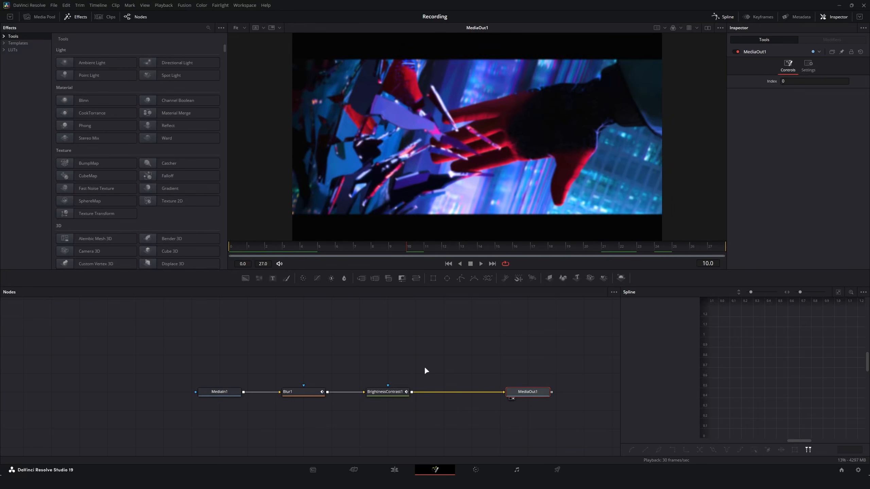
Return to the Edit page and place the adjustment clip on V2, directly above the second video clip.
{"action": "left_click", "coordinate": [395, 470]}
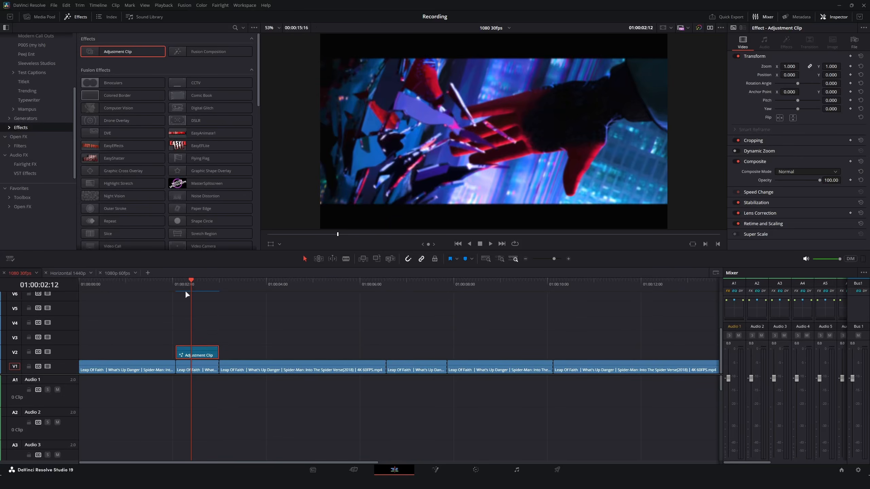
{"action": "key", "text": "ctrl+equal"}
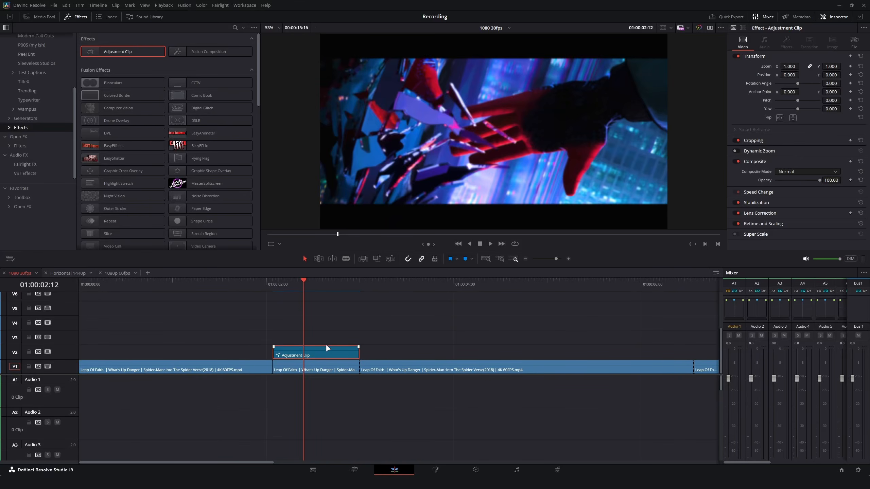
{"action": "key", "text": "ctrl+minus"}
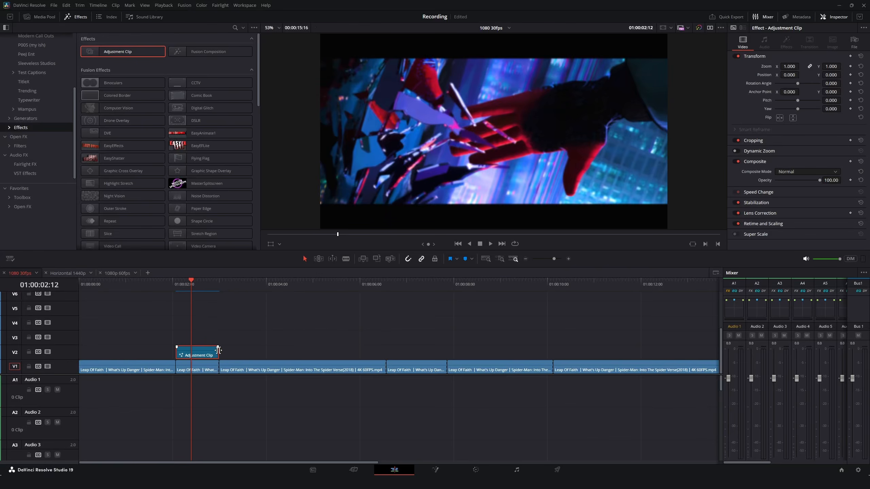
Try shortening the adjustment clip on V2 from its end, and undo the trim.
{"action": "mouse_move", "coordinate": [218, 353]}
{"action": "left_mouse_down"}
{"action": "mouse_move", "coordinate": [277, 358]}
{"action": "mouse_move", "coordinate": [202, 358]}
{"action": "left_mouse_up"}
{"action": "key", "text": "ctrl+z"}
{"action": "key", "text": "ctrl+minus"}
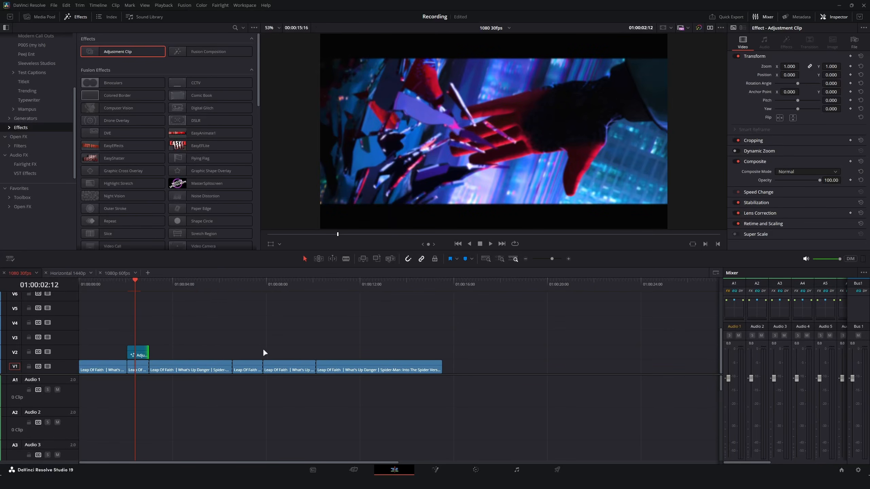
Duplicate the adjustment clip above the third video clip on V2 and extend the copy to that clip's end.
{"action": "key", "text": "ctrl+equal"}
{"action": "left_click", "coordinate": [189, 355]}
{"action": "left_click_drag", "start_coordinate": [189, 355], "coordinate": [386, 353]}
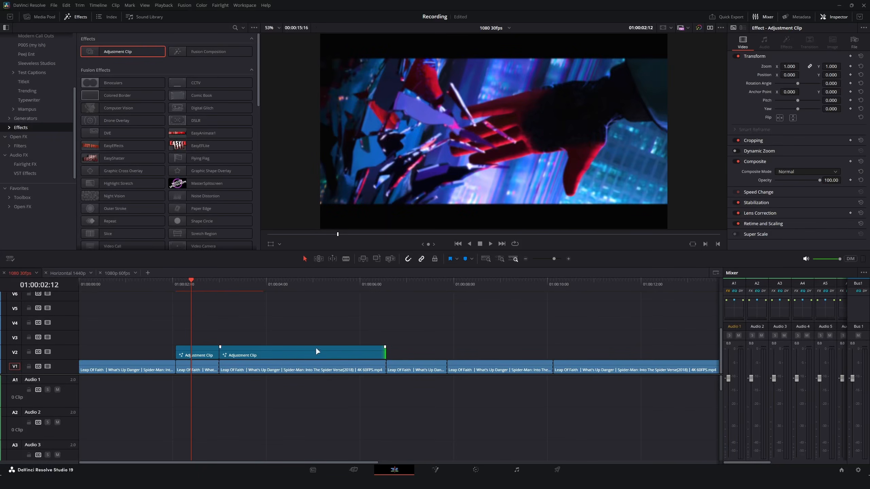
Duplicate the adjustment clip on V2 above the fourth, fifth and sixth video clips, fitting the fourth and fifth copies to their clips.
{"action": "left_click_drag", "start_coordinate": [253, 355], "coordinate": [423, 351]}
{"action": "mouse_move", "coordinate": [553, 353]}
{"action": "left_mouse_down"}
{"action": "mouse_move", "coordinate": [445, 360]}
{"action": "mouse_move", "coordinate": [552, 353]}
{"action": "left_mouse_up"}
{"action": "scroll", "coordinate": [435, 359], "scroll_direction": "right", "scroll_amount": 5}
{"action": "left_click_drag", "start_coordinate": [391, 283], "coordinate": [391, 313]}
{"action": "left_click_drag", "start_coordinate": [312, 354], "coordinate": [412, 353]}
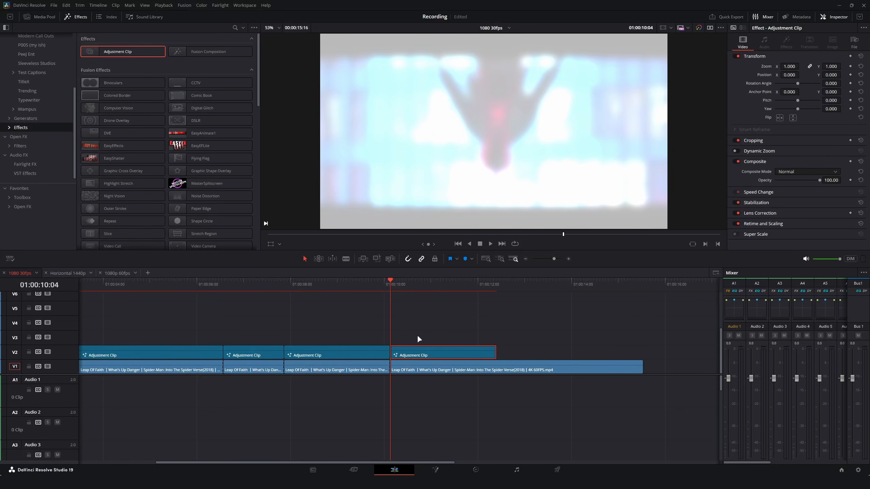
Trim the last adjustment clip on V2 to one second so it ends at 01:00:11:04.
{"action": "key", "text": "shift+Right"}
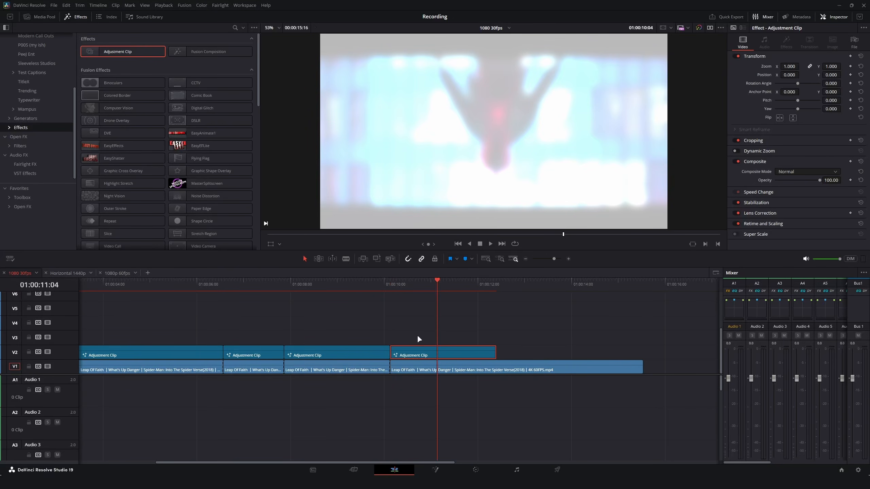
{"action": "left_click_drag", "start_coordinate": [494, 352], "coordinate": [431, 350]}
{"action": "left_click", "coordinate": [337, 370]}
{"action": "scroll", "coordinate": [337, 370], "scroll_direction": "left", "scroll_amount": 3}
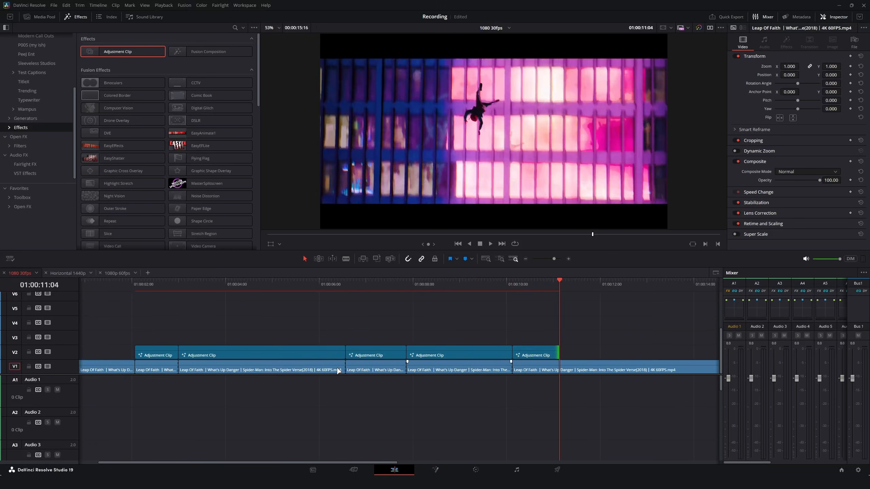
Play the timeline from its start through all the adjustment clips on V2.
{"action": "left_click", "coordinate": [123, 283]}
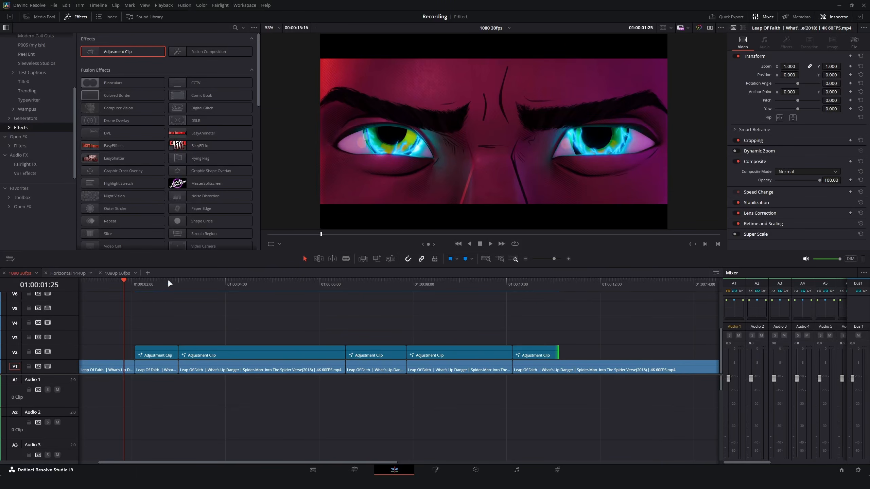
{"action": "key", "text": "Home"}
{"action": "key", "text": "space"}
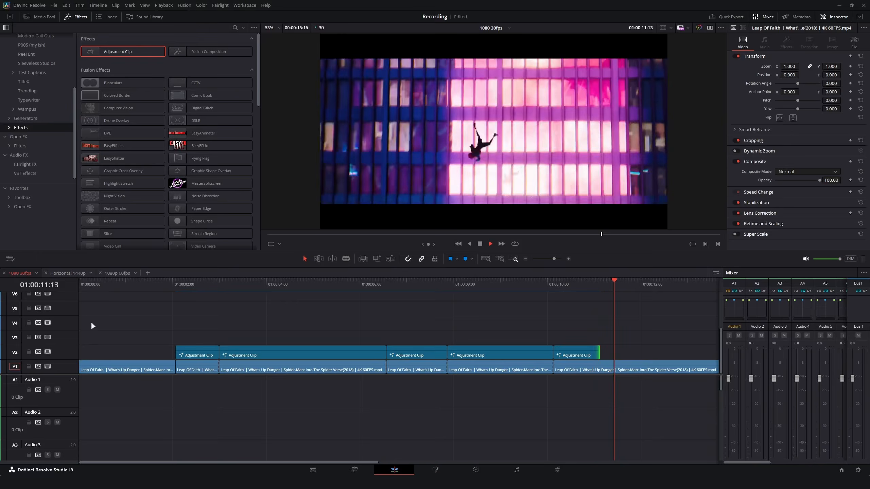
{"action": "key", "text": "space"}
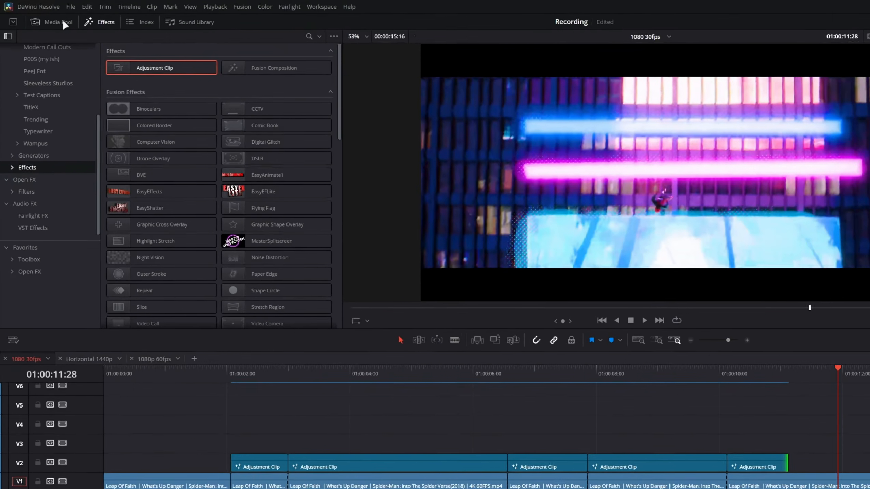
Show the Media Pool, check that the Show Power Bins option is enabled, and open the Master power bin.
{"action": "left_click", "coordinate": [44, 17]}
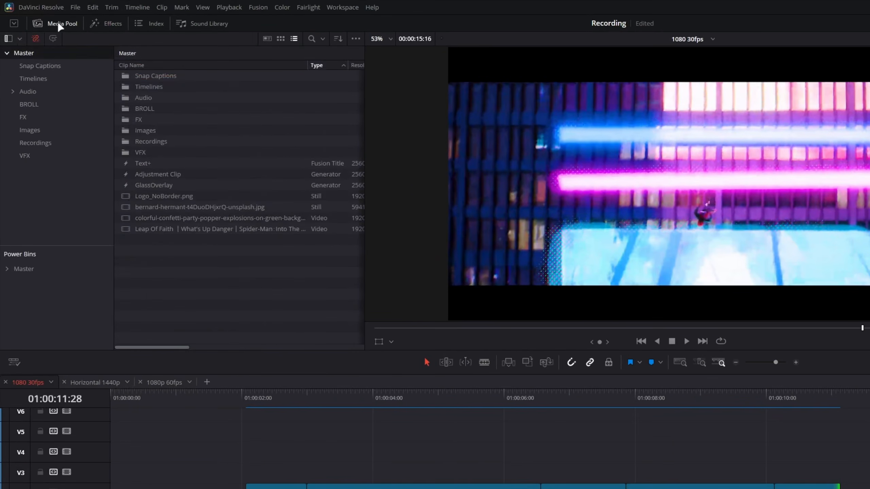
{"action": "left_click", "coordinate": [357, 39]}
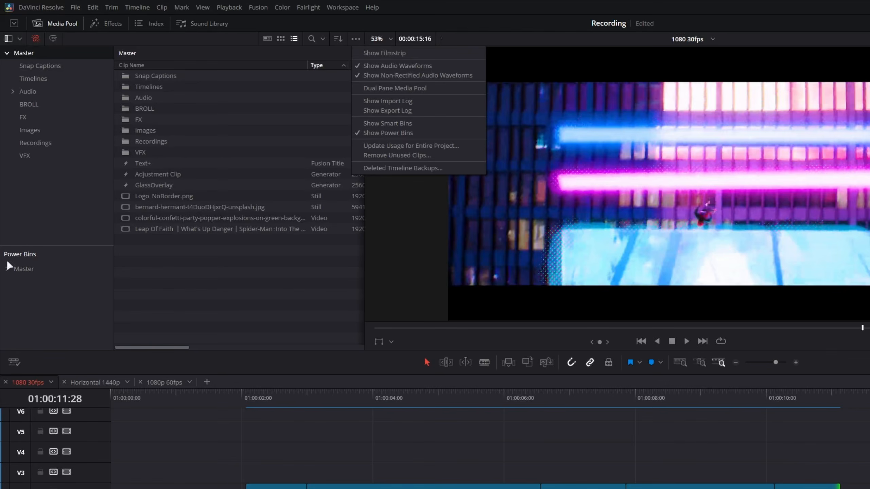
{"action": "left_click", "coordinate": [299, 61]}
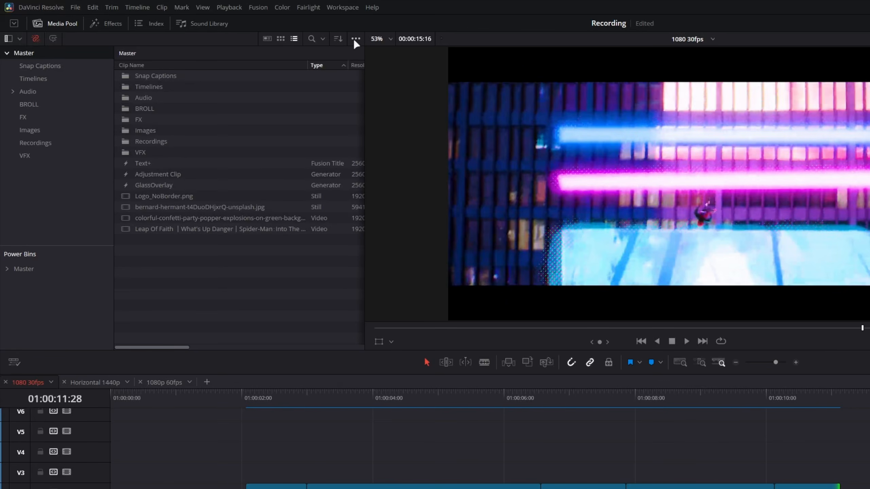
{"action": "left_click", "coordinate": [355, 38]}
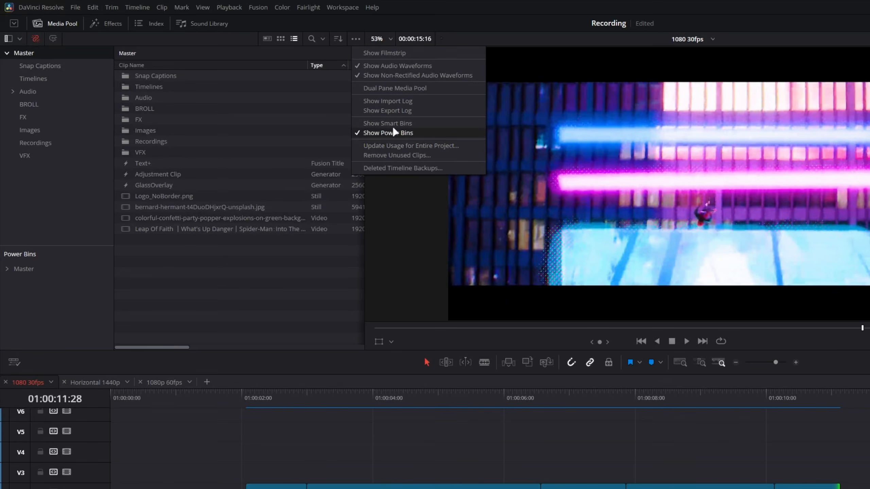
{"action": "left_click", "coordinate": [90, 260]}
{"action": "left_click_drag", "start_coordinate": [86, 245], "coordinate": [86, 238]}
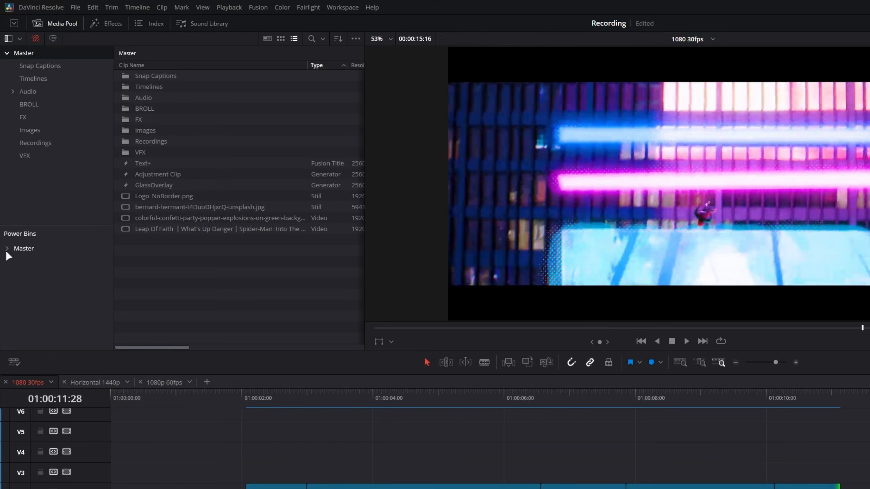
{"action": "left_click", "coordinate": [6, 250]}
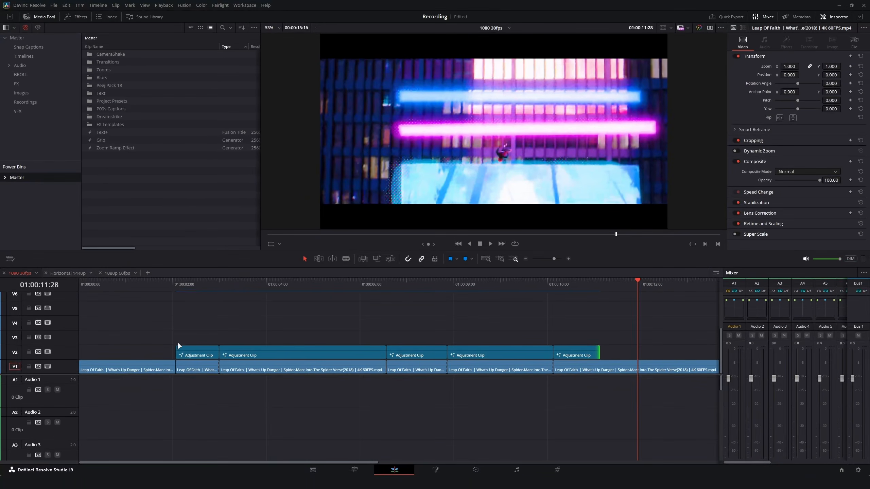
Store the first adjustment clip in the Master power bin as CameraBurstFlashEffect and copy it to the project's Master bin.
{"action": "left_click_drag", "start_coordinate": [218, 376], "coordinate": [129, 207]}
{"action": "left_click", "coordinate": [120, 157]}
{"action": "left_click", "coordinate": [129, 156]}
{"action": "type", "text": "CameraB"}
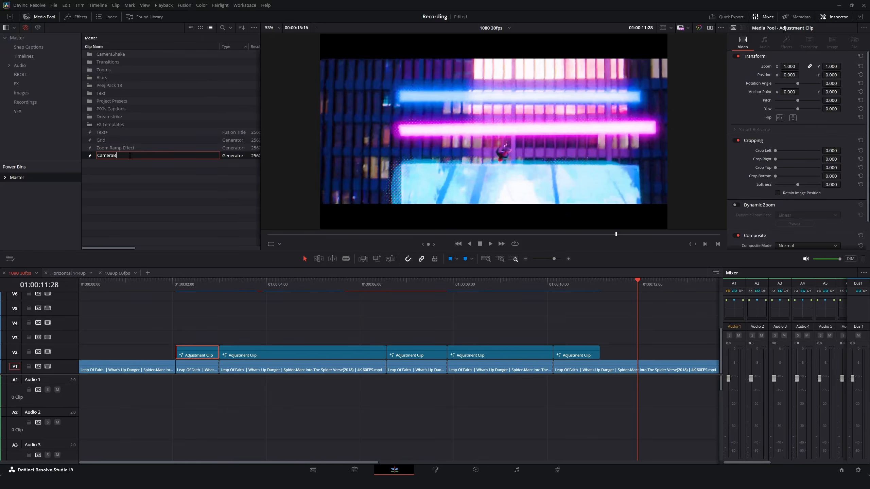
{"action": "type", "text": "urstFlashEffect"}
{"action": "key", "text": "Return"}
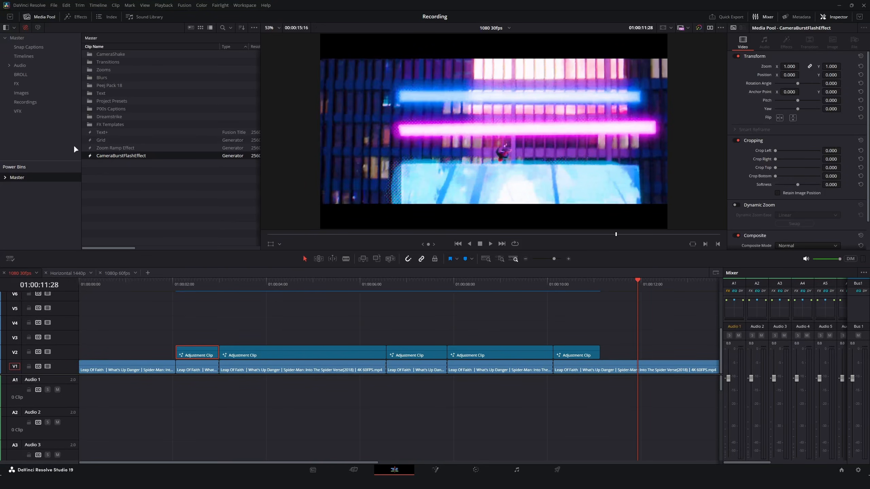
{"action": "left_click_drag", "start_coordinate": [99, 155], "coordinate": [21, 40]}
{"action": "left_click", "coordinate": [20, 39]}
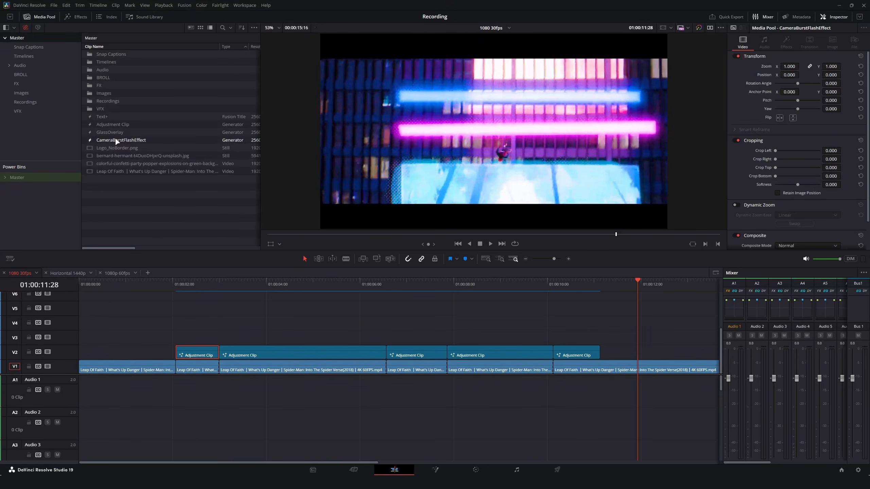
Try CameraBurstFlashEffect from the project's Master bin on V2 at 01:00:11:28, above the last video clip, and play it.
{"action": "left_click_drag", "start_coordinate": [117, 141], "coordinate": [664, 337]}
{"action": "scroll", "coordinate": [663, 336], "scroll_direction": "up", "scroll_amount": 2}
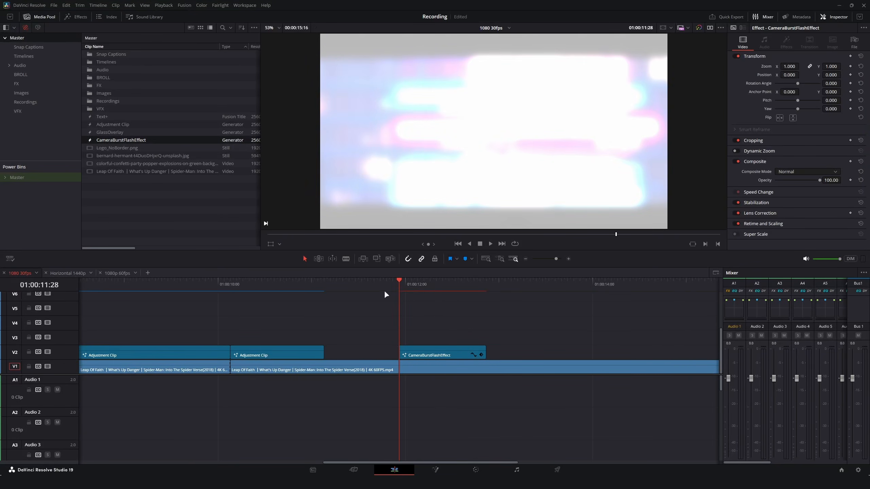
{"action": "left_click", "coordinate": [384, 289]}
{"action": "key", "text": "space"}
{"action": "scroll", "coordinate": [387, 290], "scroll_direction": "down", "scroll_amount": 3}
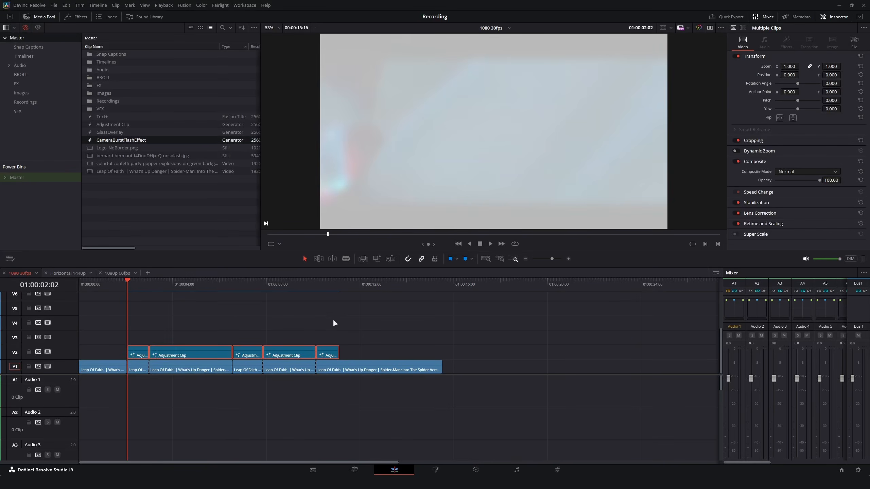
Move all five adjustment clips from V2 up to V3 without shifting them in time.
{"action": "left_click_drag", "start_coordinate": [312, 323], "coordinate": [142, 356]}
{"action": "left_click_drag", "start_coordinate": [141, 355], "coordinate": [143, 341]}
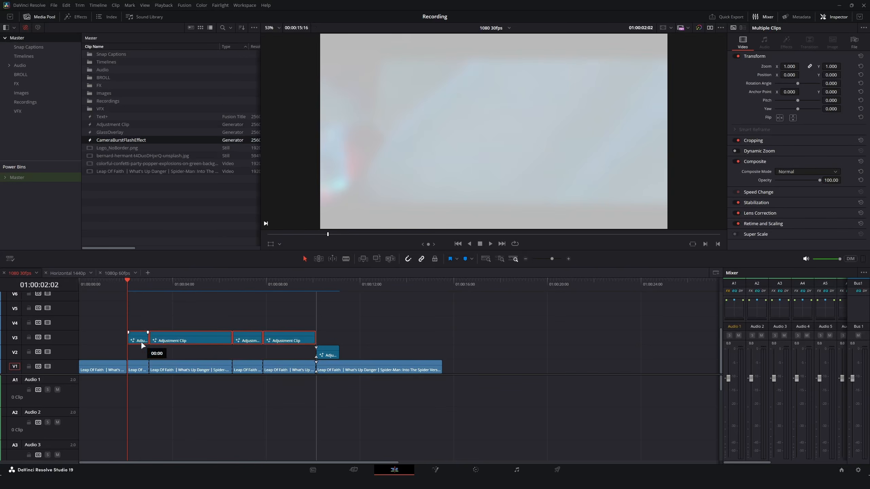
{"action": "left_click_drag", "start_coordinate": [324, 354], "coordinate": [323, 341]}
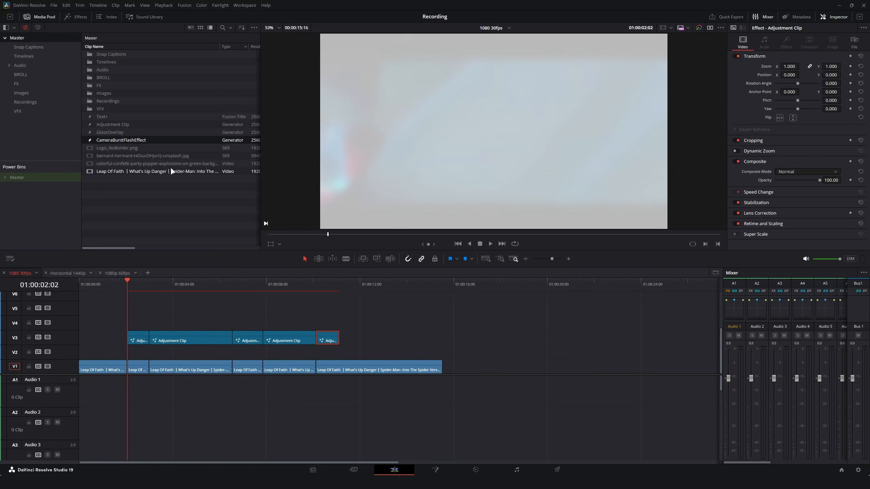
Place Montage Zoom Ramp Out from the Zooms power bin on V2 at the start of the second video clip.
{"action": "left_click", "coordinate": [122, 92]}
{"action": "double_click", "coordinate": [136, 86]}
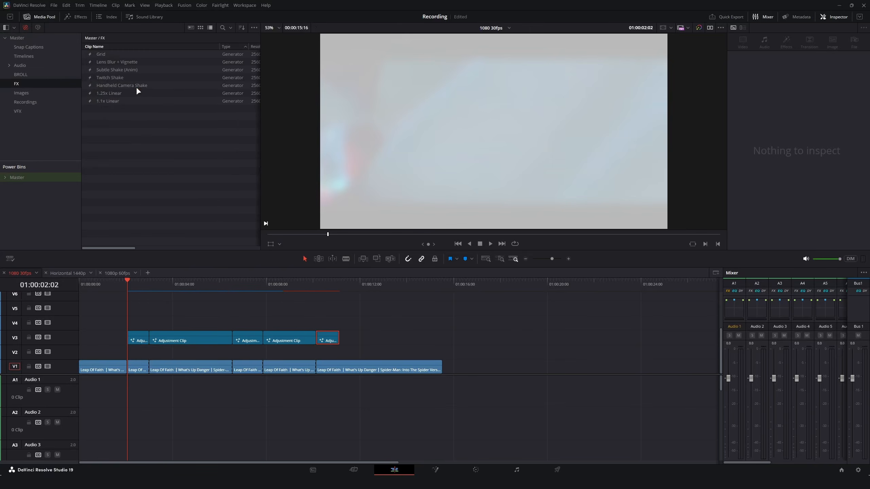
{"action": "double_click", "coordinate": [12, 177]}
{"action": "scroll", "coordinate": [27, 206], "scroll_direction": "down", "scroll_amount": 1}
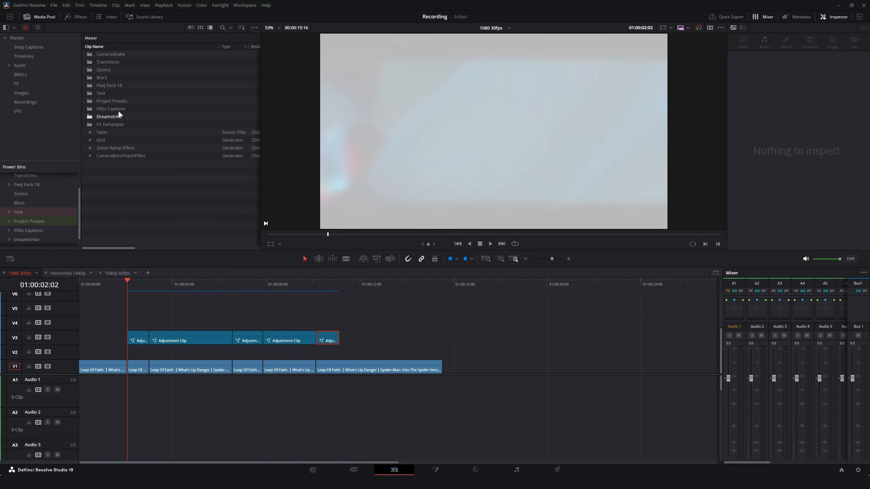
{"action": "double_click", "coordinate": [108, 69]}
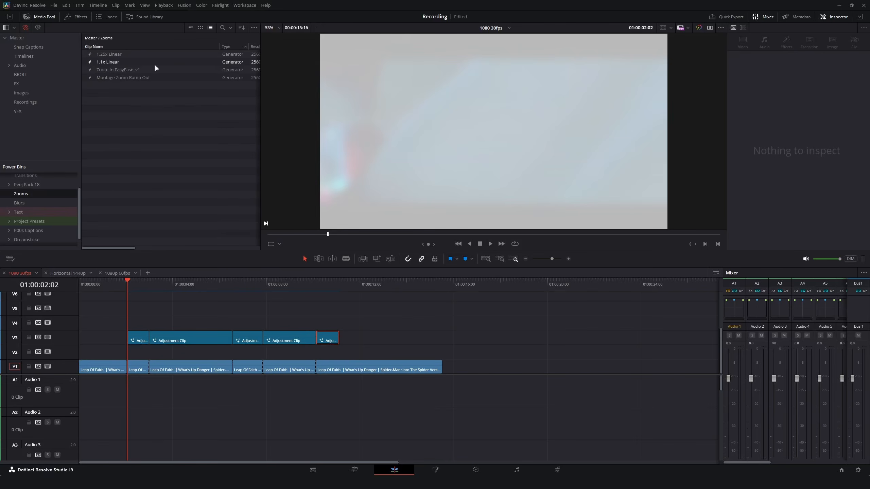
{"action": "left_click_drag", "start_coordinate": [115, 79], "coordinate": [151, 358]}
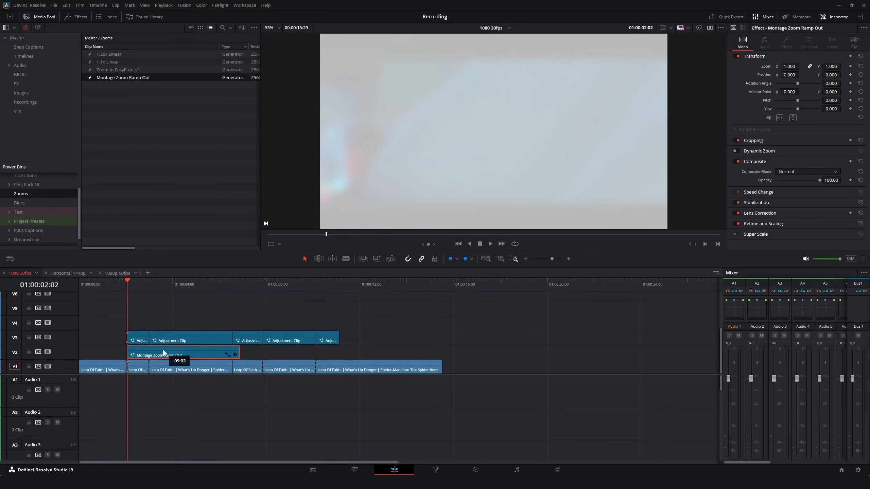
Trim Montage Zoom Ramp Out to the second video clip's end and add fitted copies on V2 above the next three clips.
{"action": "key", "text": "ctrl+equal"}
{"action": "mouse_move", "coordinate": [400, 350]}
{"action": "left_mouse_down"}
{"action": "mouse_move", "coordinate": [218, 349]}
{"action": "mouse_move", "coordinate": [386, 349]}
{"action": "left_mouse_up"}
{"action": "key", "text": "ctrl+minus"}
{"action": "left_click_drag", "start_coordinate": [191, 358], "coordinate": [315, 350]}
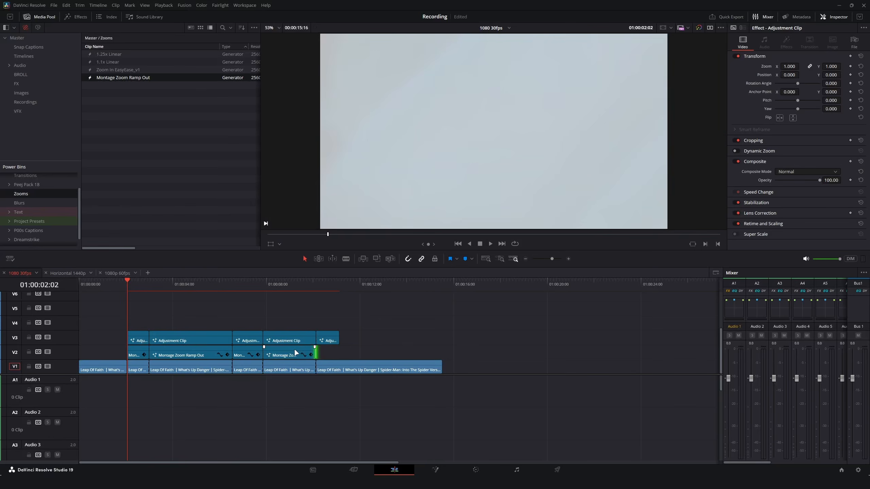
Play the flash effect layered over the zoom ramps from the timeline's start, and park the playhead at 01:00:09:05.
{"action": "key", "text": "Home"}
{"action": "key", "text": "space"}
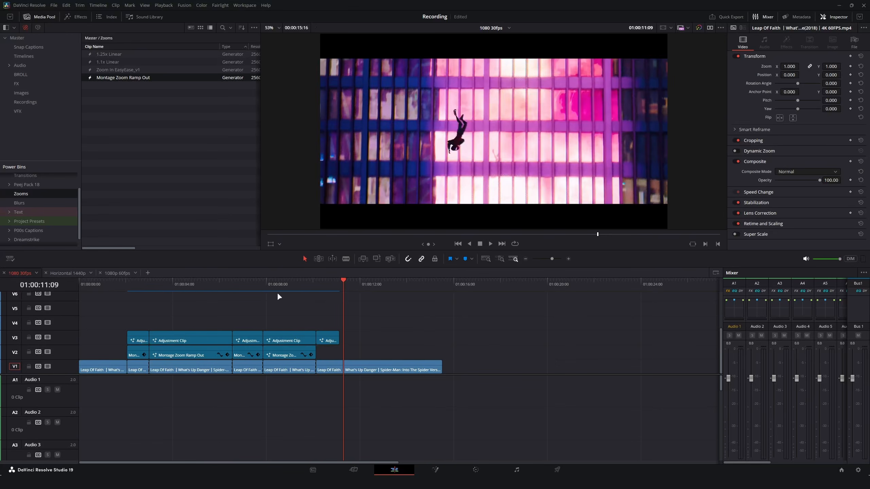
{"action": "left_click", "coordinate": [294, 288]}
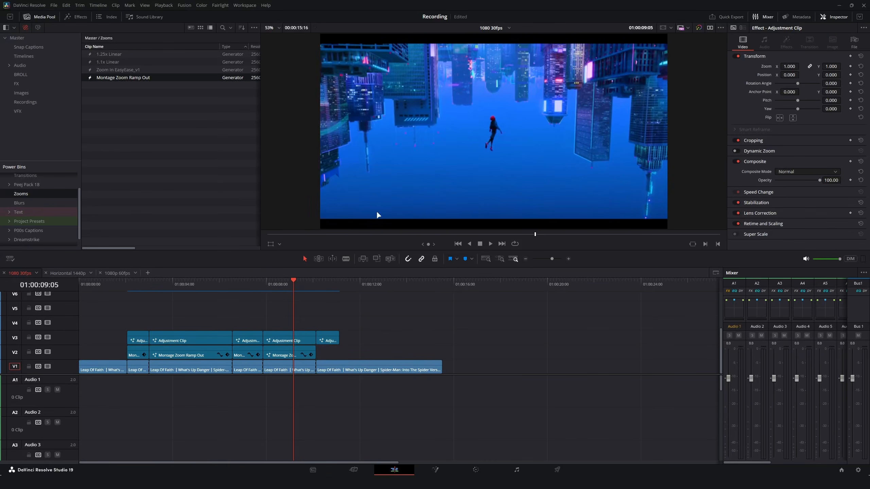